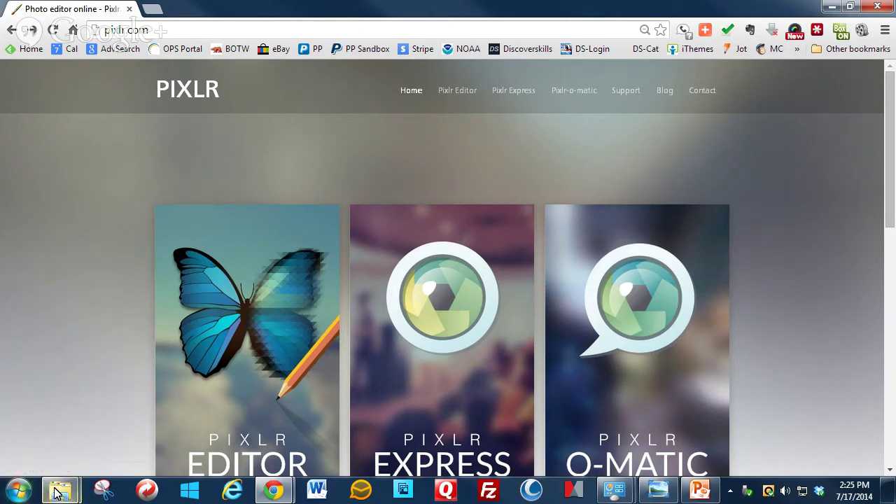
- Switch to the AutoPlay window, open the SD/MMC (G:) card in Windows Explorer, and move and widen the folder window
mouse_move(61, 494)
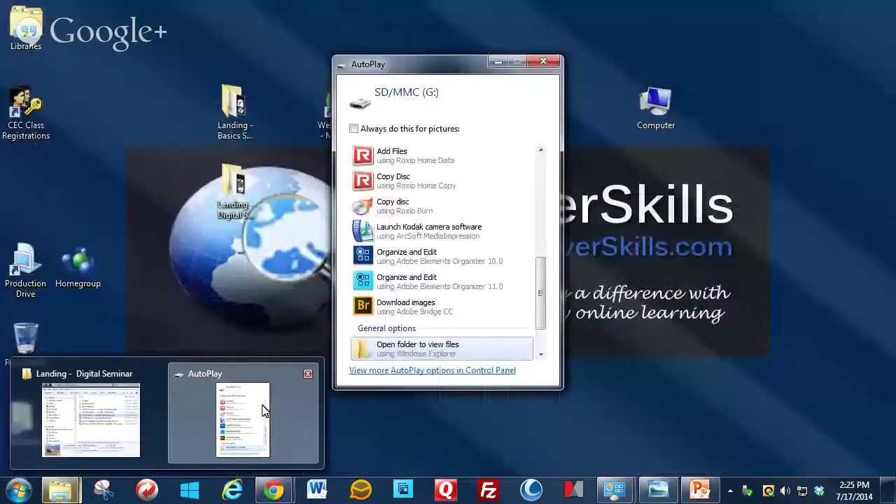
left_click(259, 367)
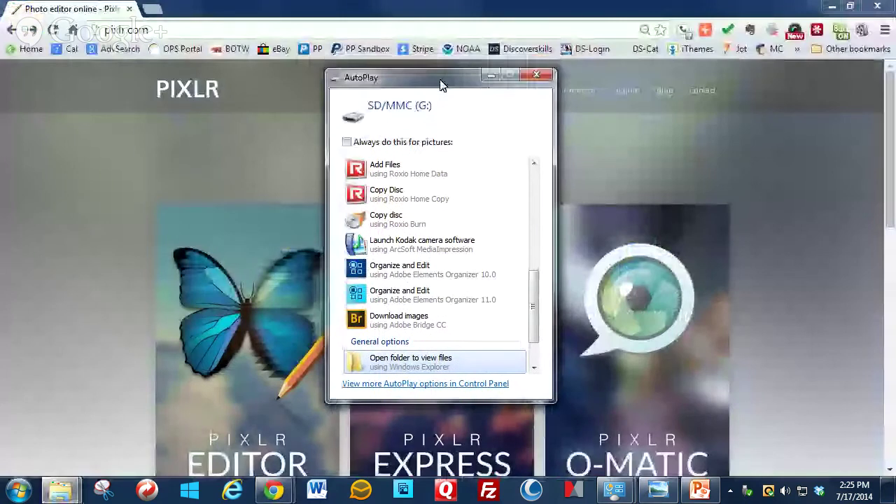
mouse_move(441, 84)
left_mouse_down()
mouse_move(446, 64)
mouse_move(445, 71)
left_mouse_up()
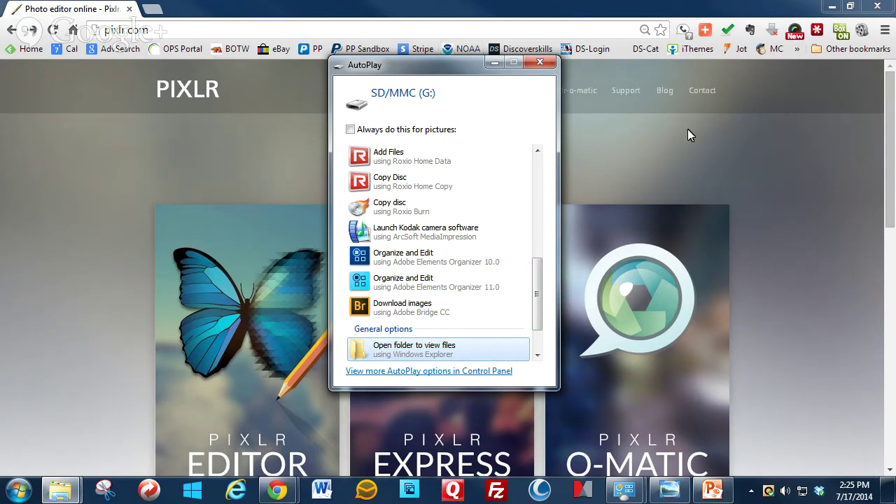
left_click(431, 351)
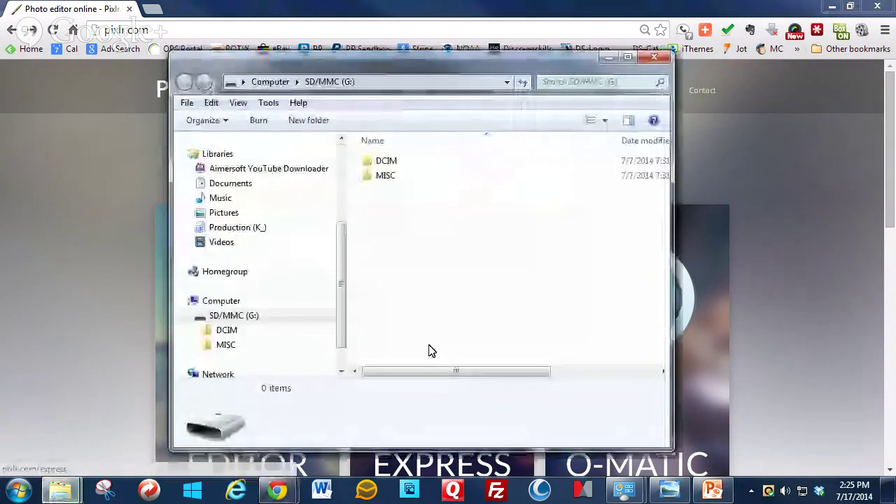
left_click_drag(522, 60, 494, 32)
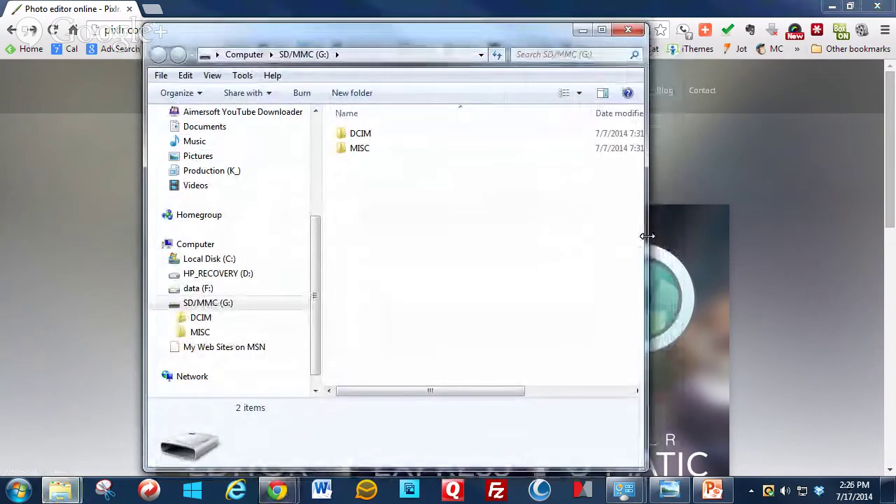
left_click_drag(644, 236, 752, 250)
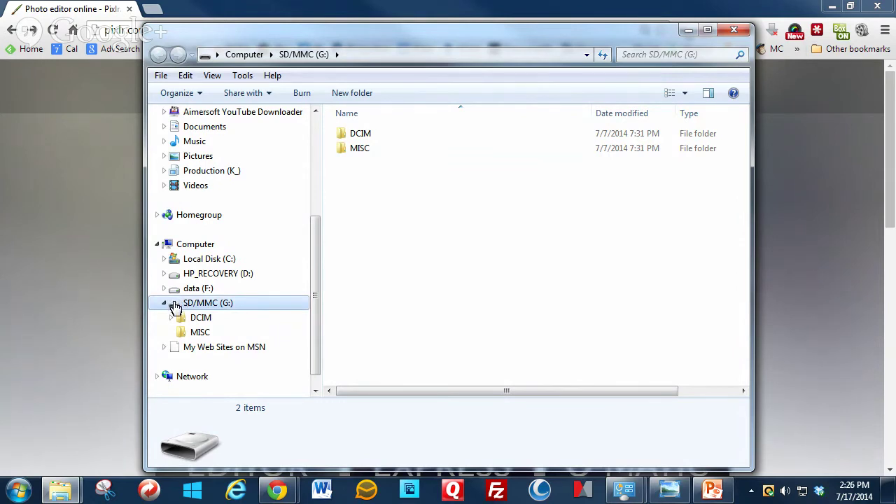
- Select the SD/MMC (G:) drive in the folder tree and open its DCIM folder
left_click_drag(319, 278, 331, 294)
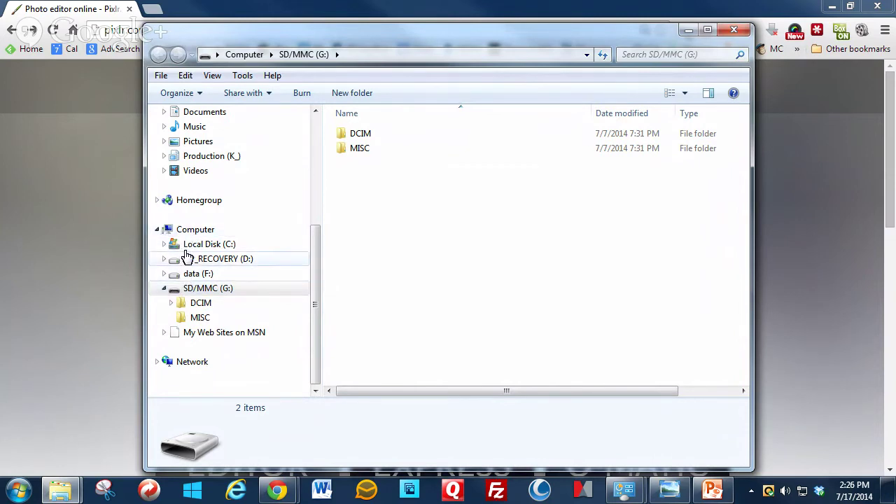
left_click(214, 292)
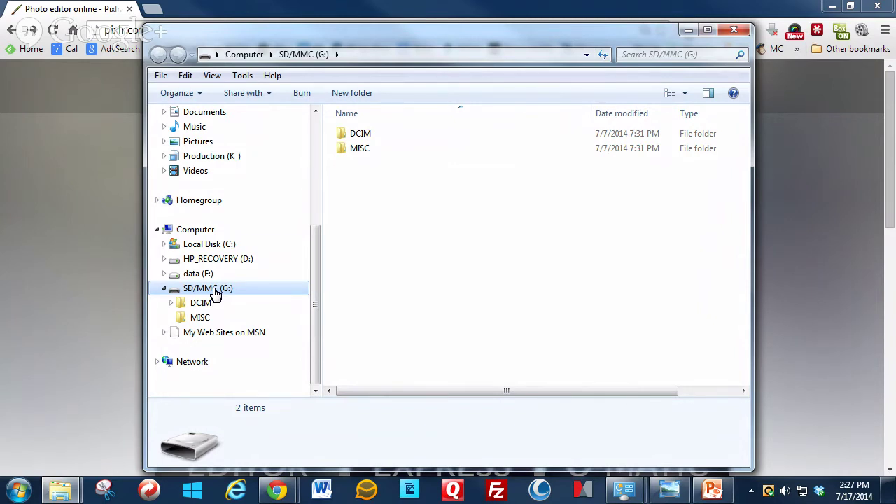
left_click(359, 138)
left_click(360, 149)
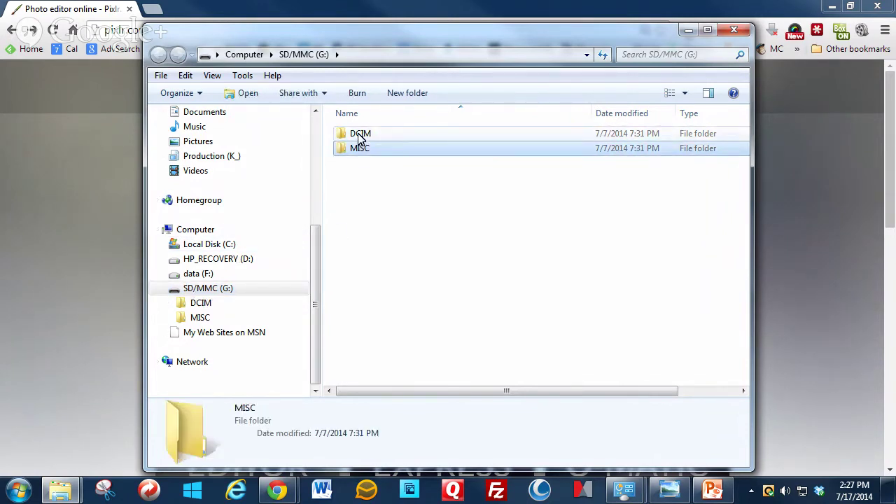
left_click(355, 136)
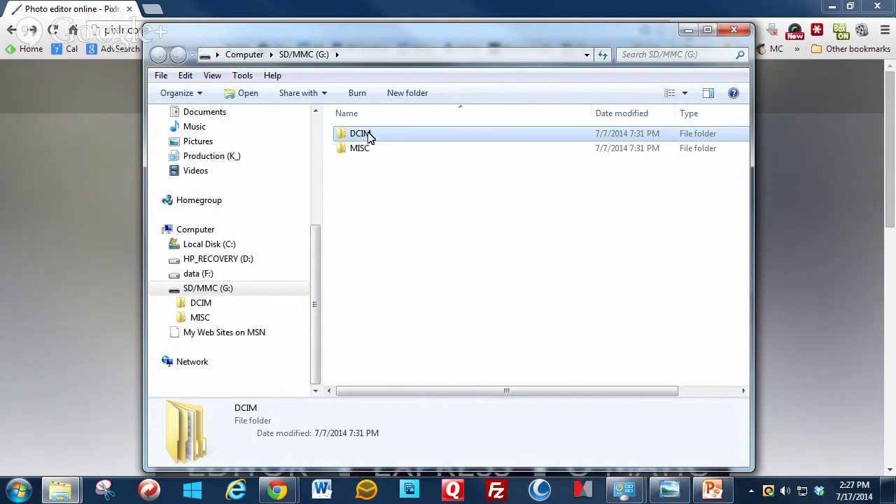
double_click(367, 134)
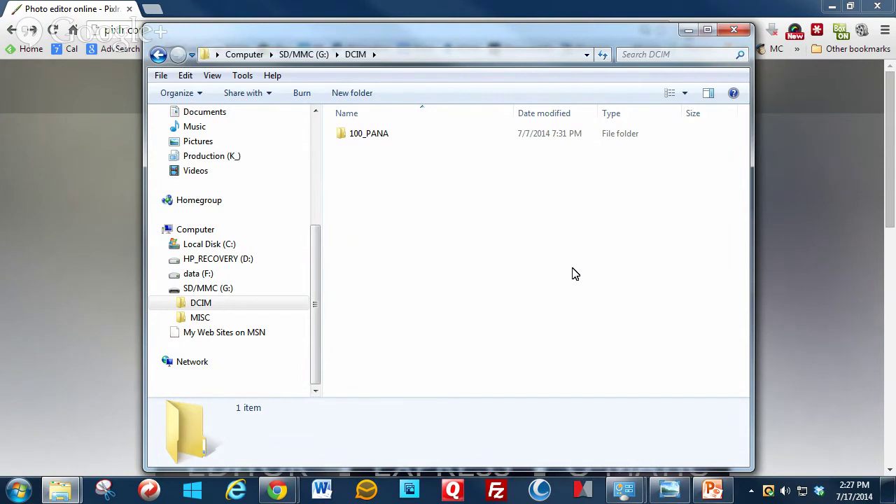
- Open the 100_PANA folder inside DCIM to show the camera's photos
left_click(368, 140)
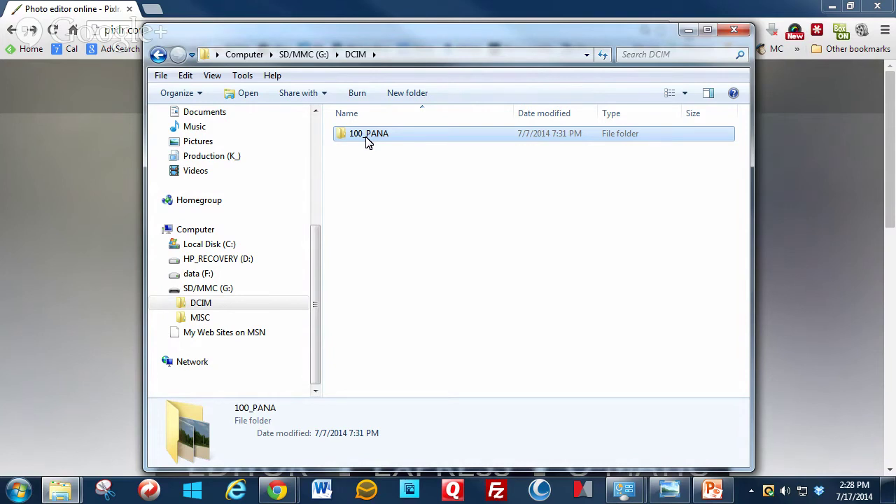
left_click(369, 140)
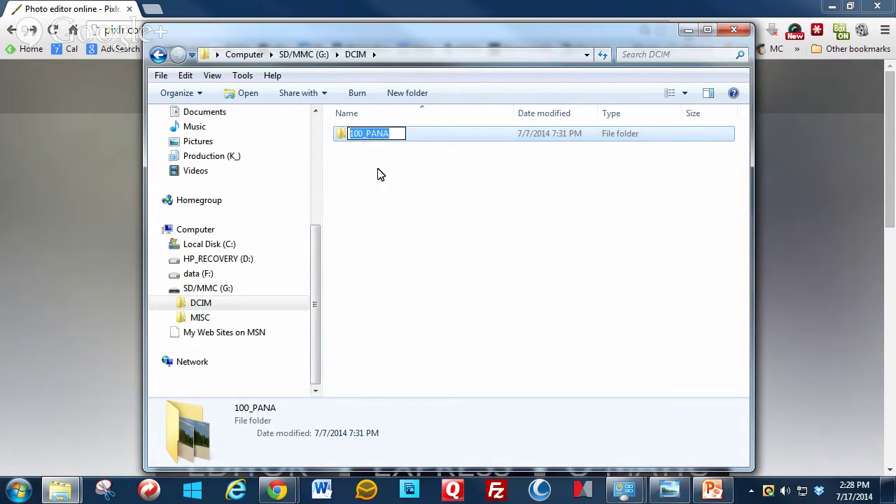
left_click(341, 125)
double_click(352, 136)
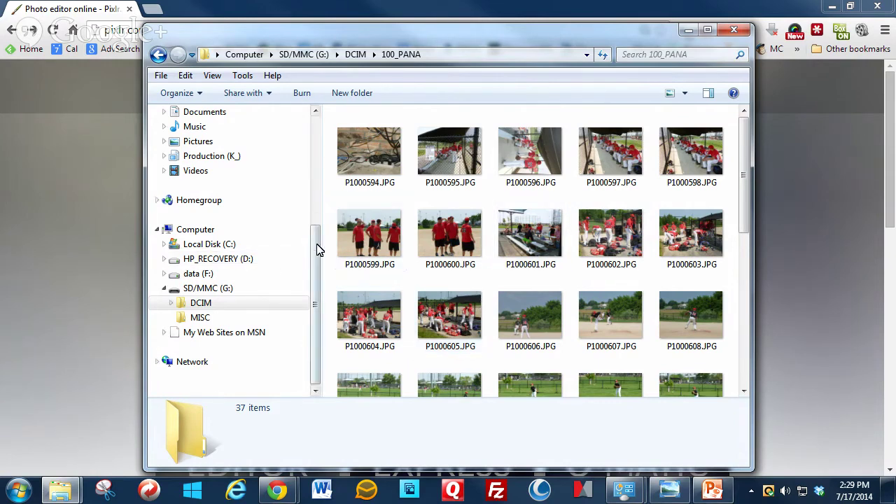
- Expand the Pictures library in the folder tree and open its My Pictures folder
left_click_drag(316, 248, 310, 210)
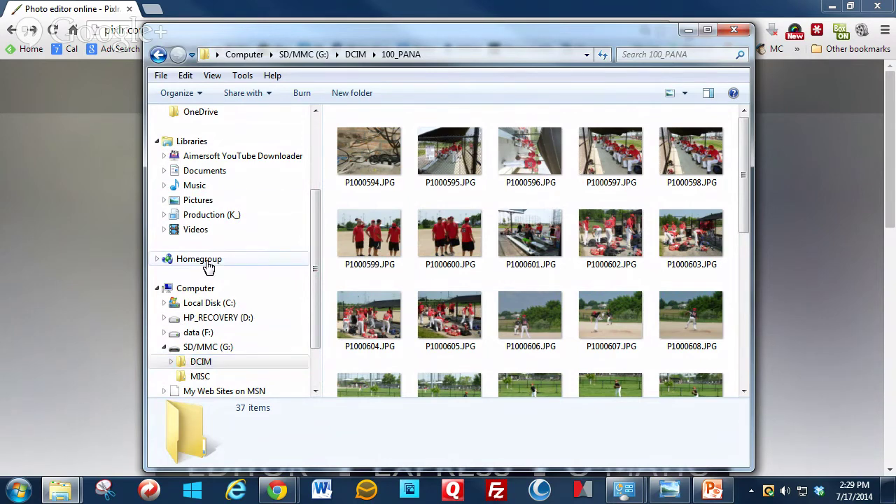
left_click(165, 200)
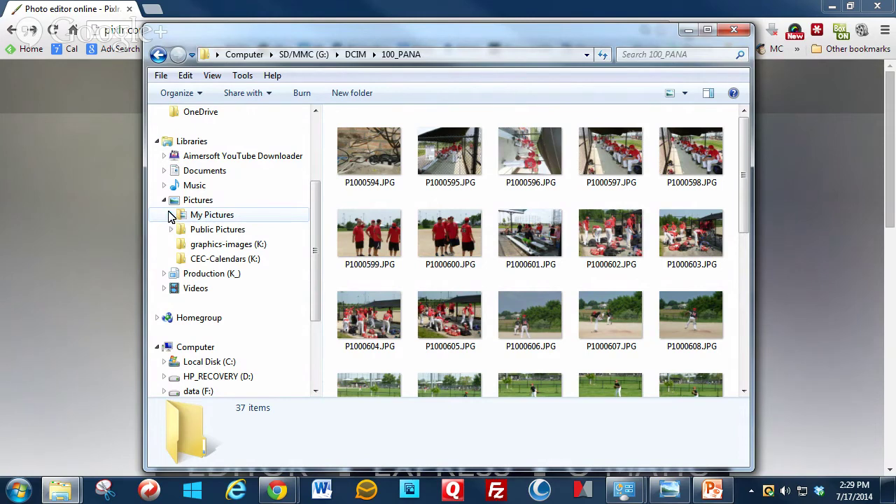
left_click(172, 215)
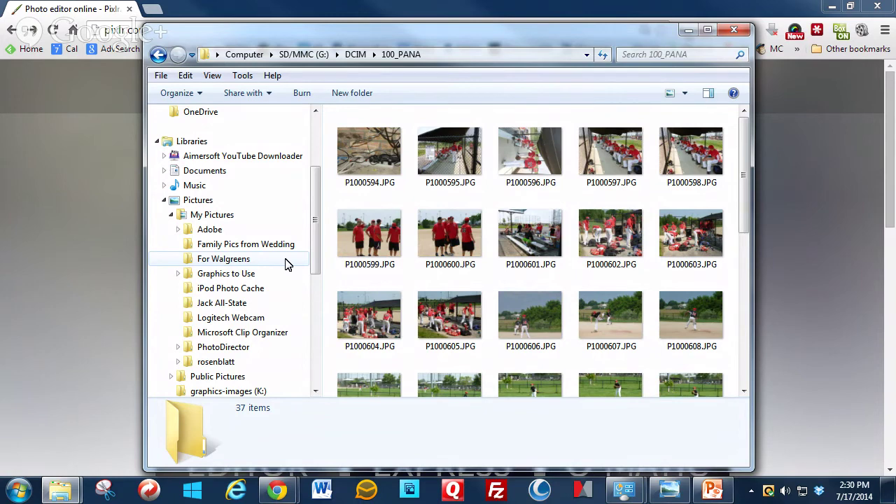
left_click(205, 218)
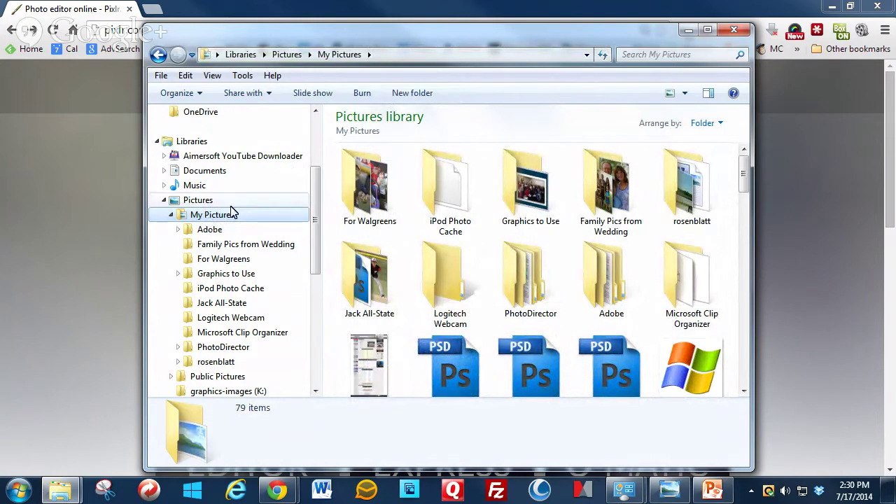
- Create a new folder named 2014 in My Pictures
left_click(411, 93)
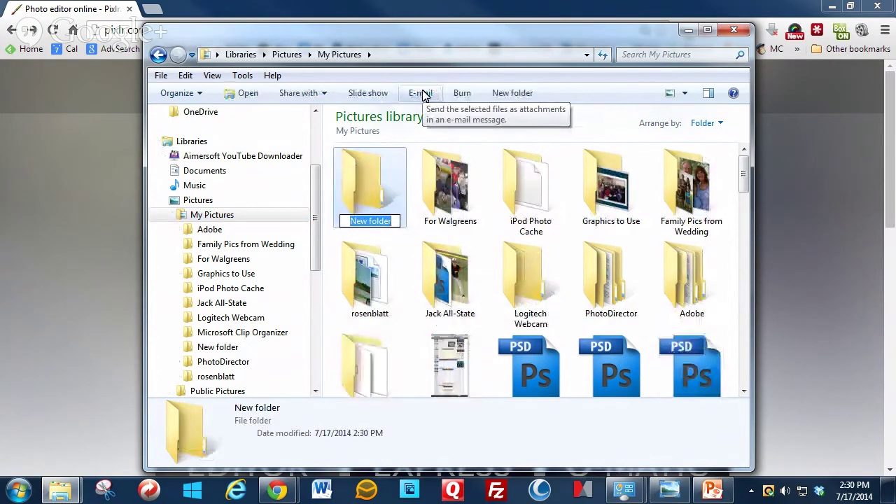
type("201")
type("4")
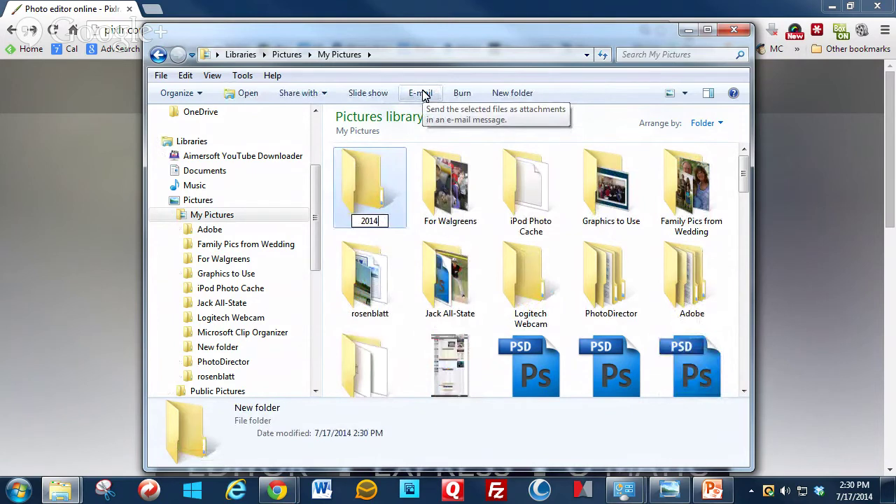
key("Return")
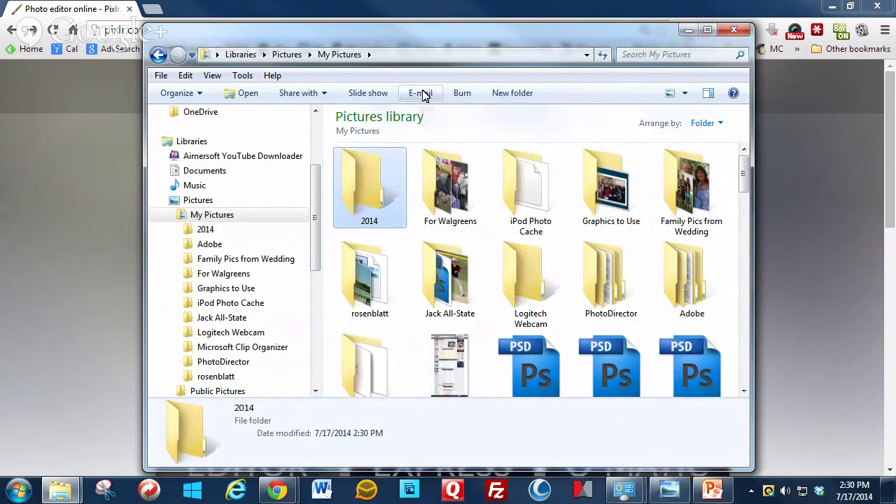
- Create a subfolder named "07 - baseball on the 4th" inside the 2014 folder
left_click(212, 235)
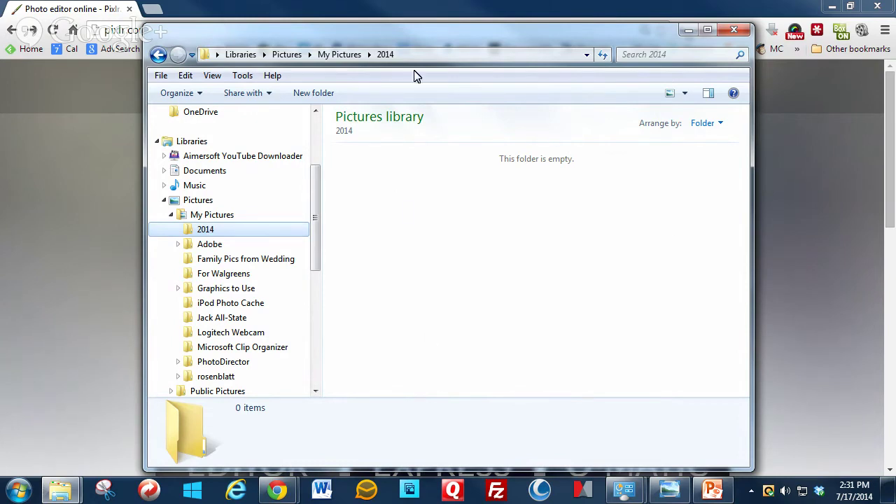
left_click(306, 93)
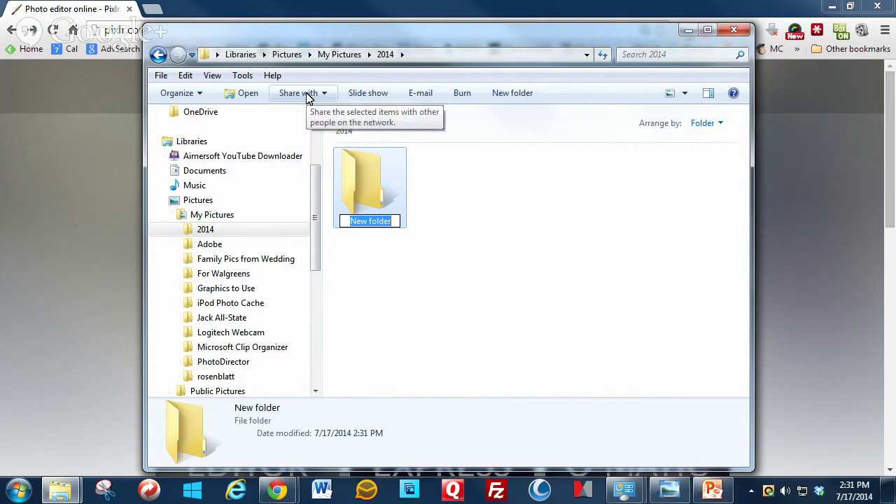
type("0")
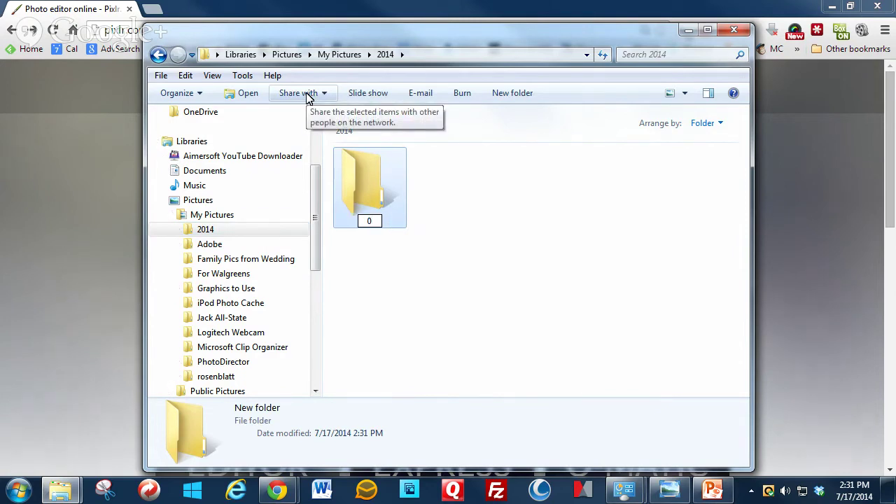
type("7 - ")
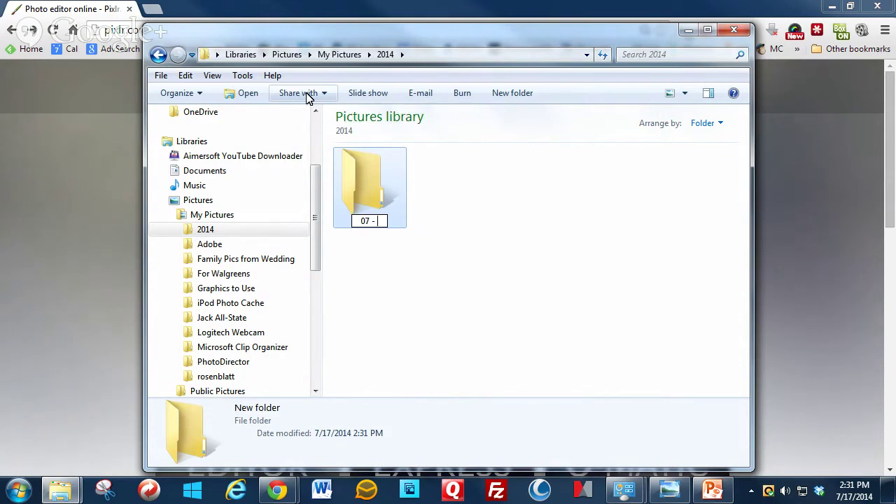
type("base")
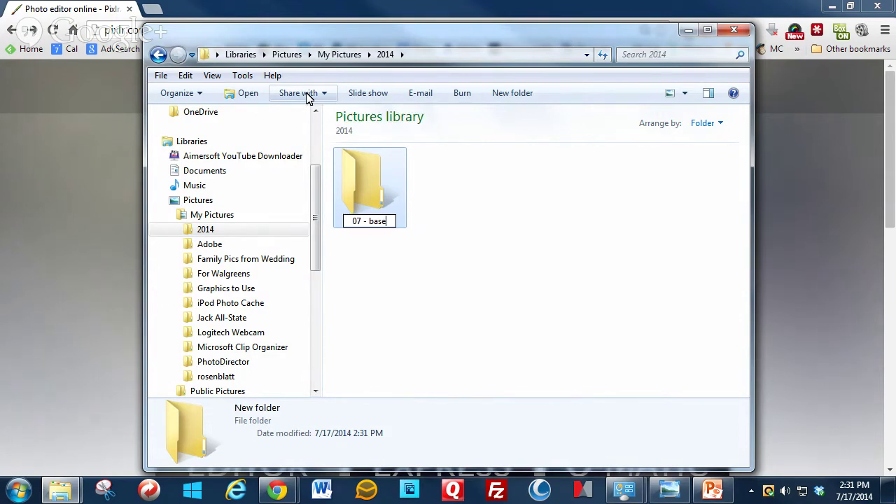
type("ball on the 4th")
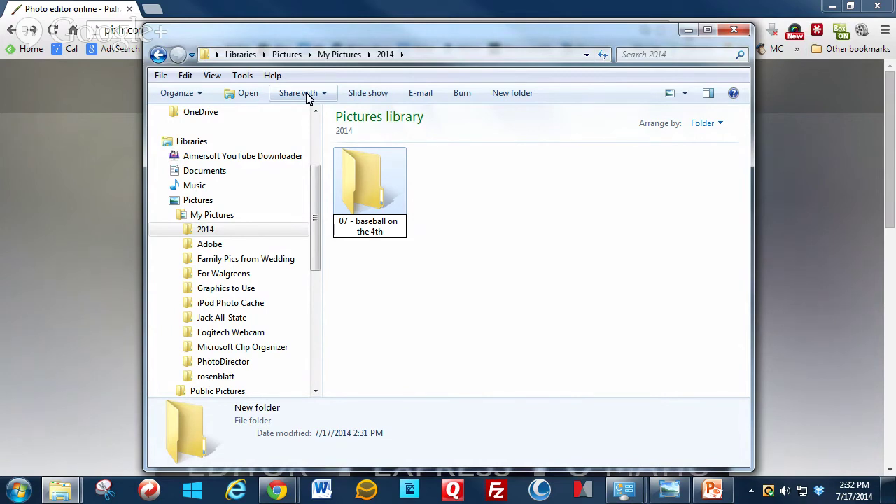
key("Return")
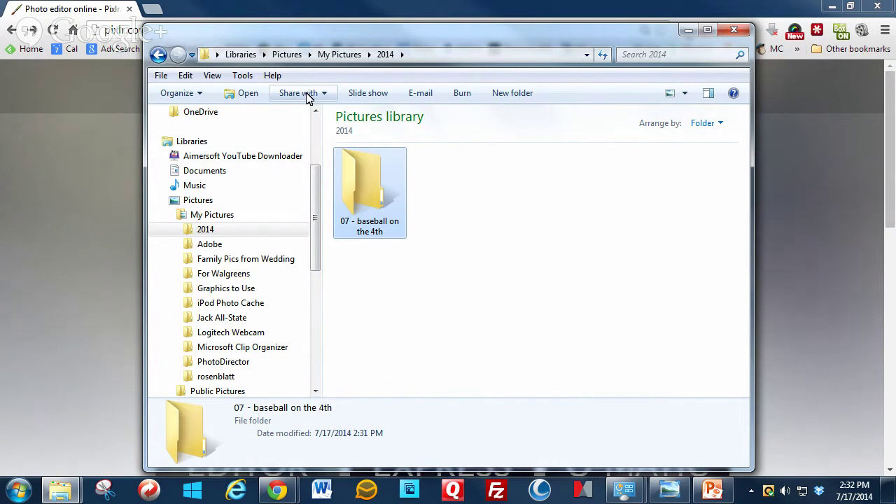
- Expand the 2014 folder in the folder tree and open the "07 - baseball on the 4th" subfolder
left_click(177, 231)
left_click_drag(314, 200, 314, 250)
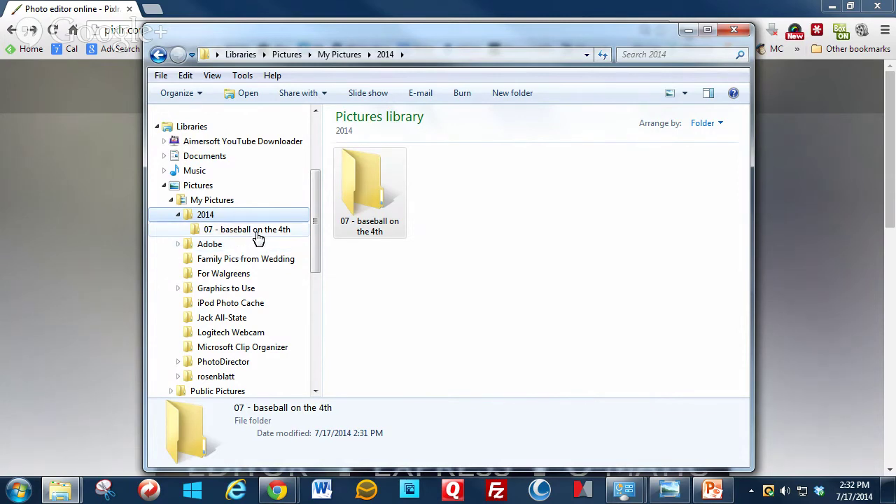
left_click(258, 235)
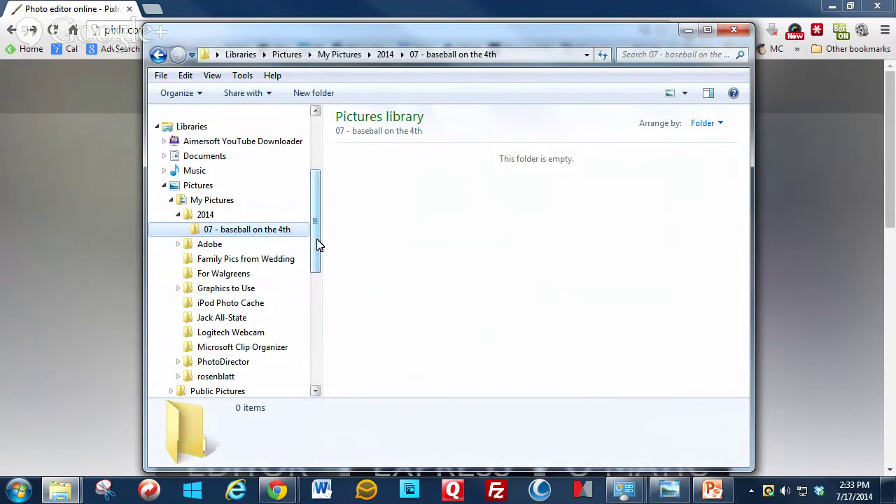
- Return to the SD card in the folder tree, expand DCIM, and open 100_PANA
left_click_drag(317, 244, 314, 357)
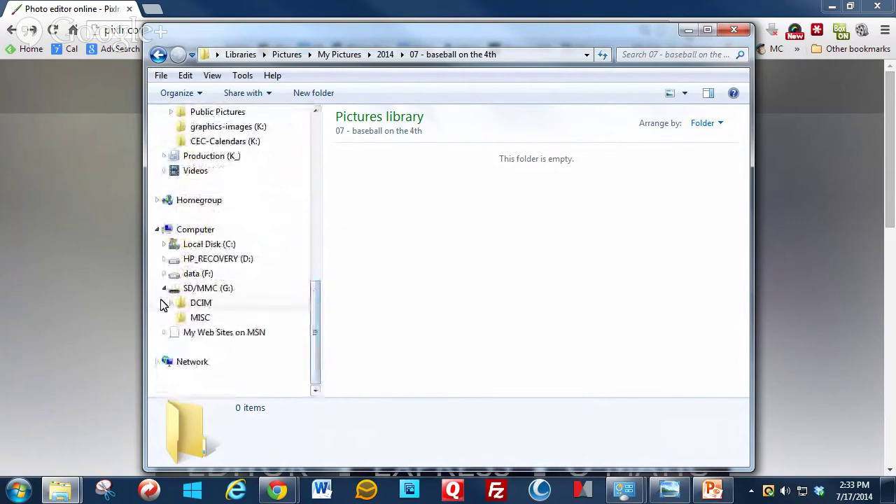
left_click(171, 303)
left_click(203, 317)
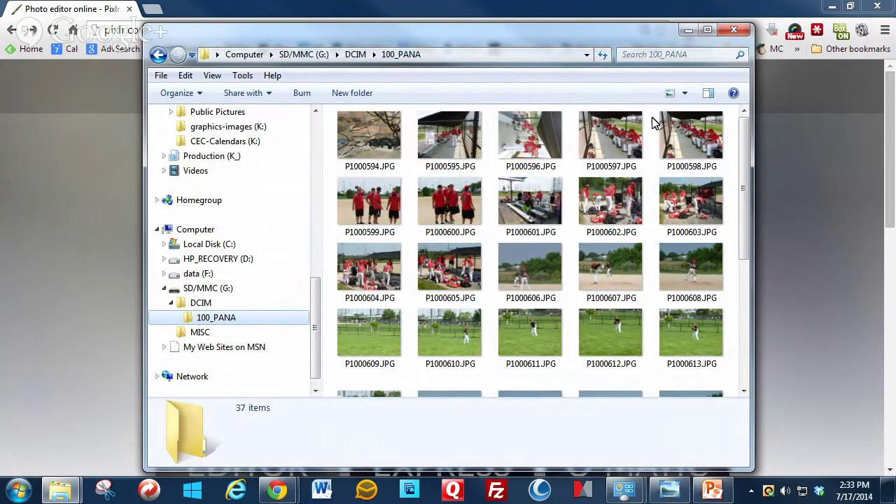
- Try the List and Details views on the 100_PANA photos and return to Large Icons
left_click(686, 95)
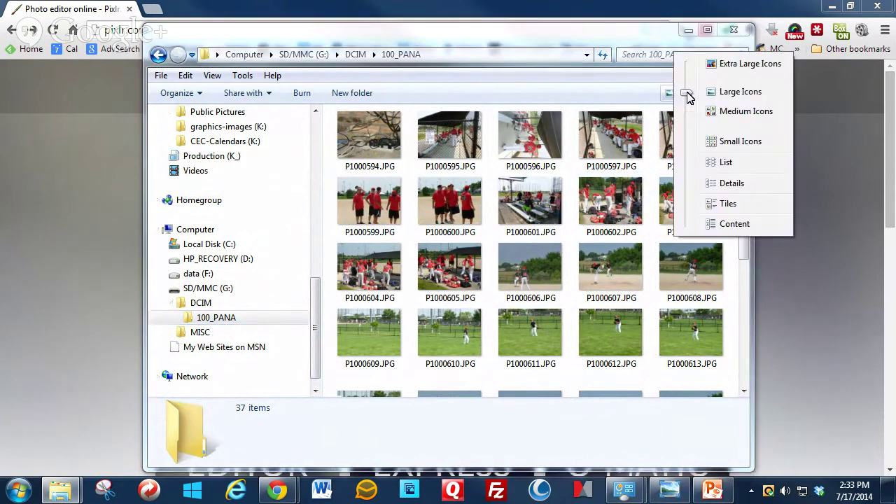
left_click(725, 165)
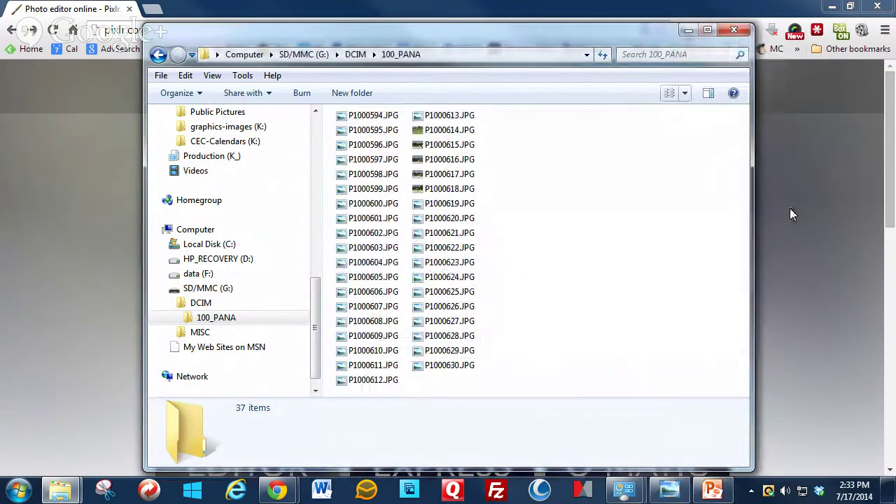
left_click(686, 94)
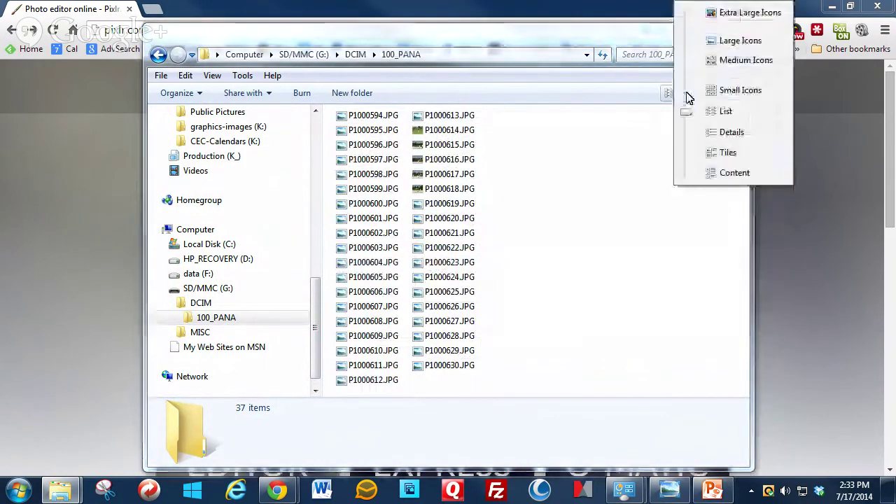
left_click(727, 135)
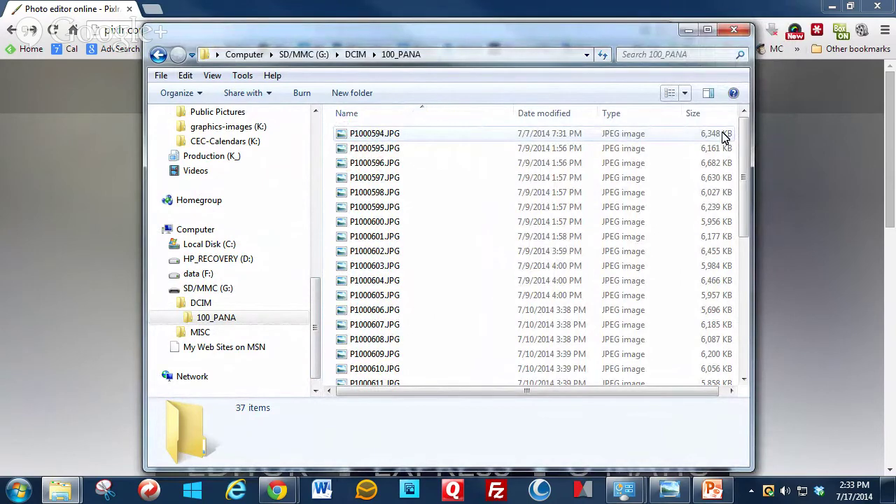
left_click(689, 97)
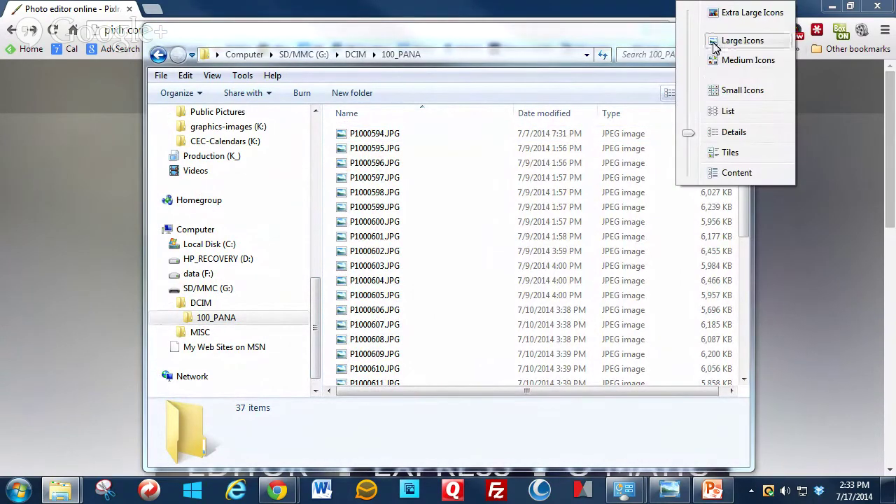
left_click(742, 41)
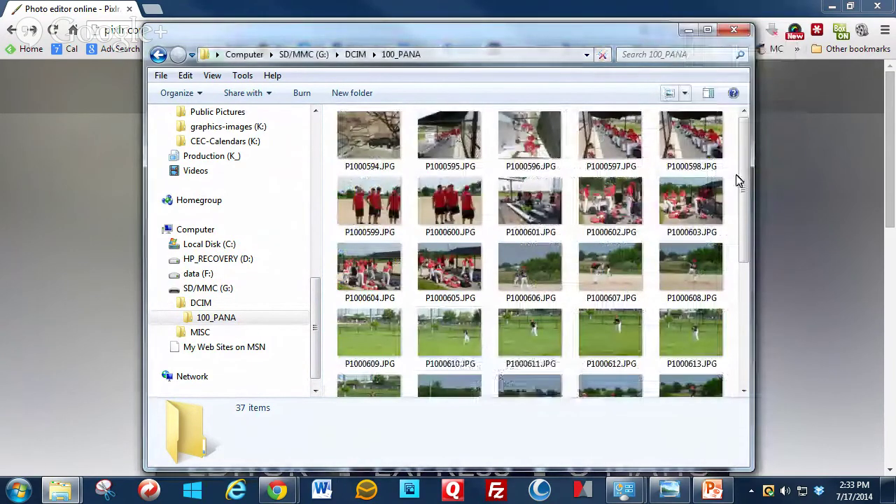
left_click_drag(745, 186, 761, 175)
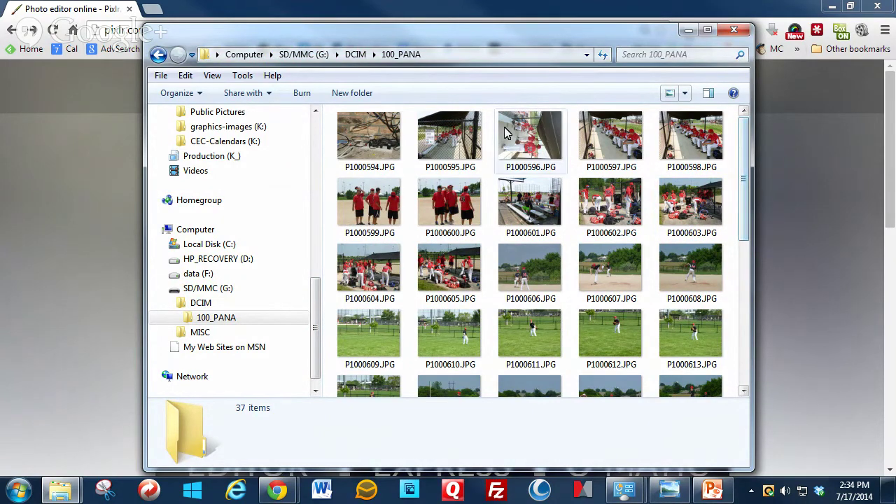
- Select several photos in 100_PANA one at a time to check their previews and details
left_click(465, 213)
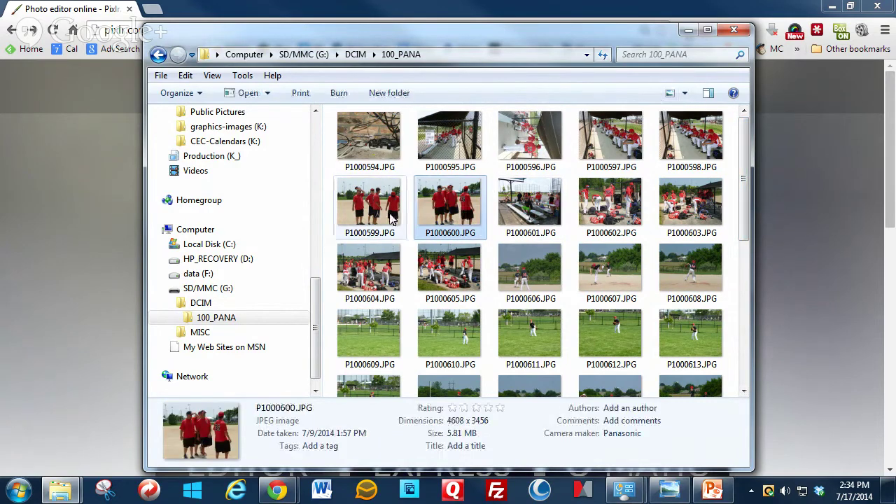
left_click(388, 193)
left_click(382, 155)
left_click(454, 152)
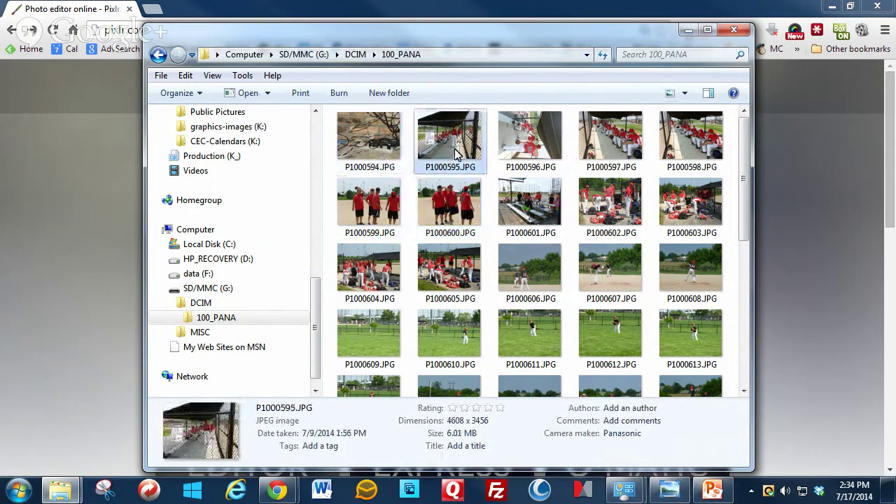
left_click(467, 225)
left_click(464, 272)
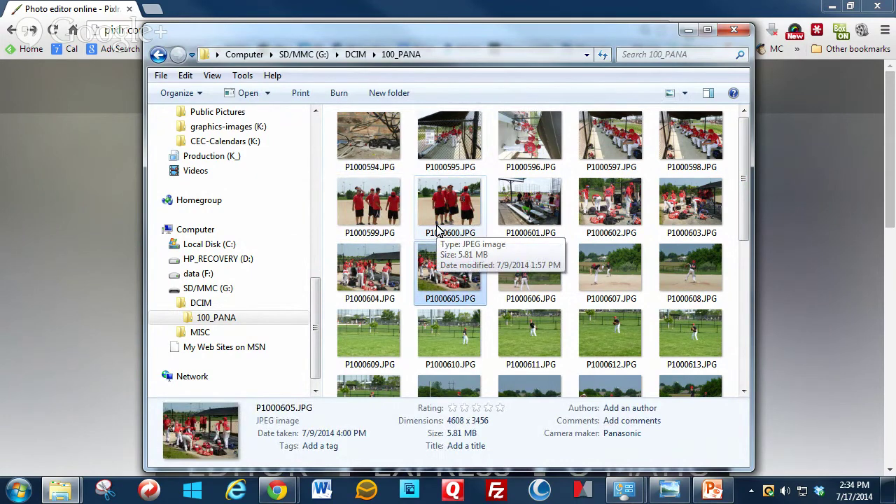
- Select the non-adjacent photos P1000601, P1000602, P1000605 and P1000607 through P1000611 together
left_click(616, 207)
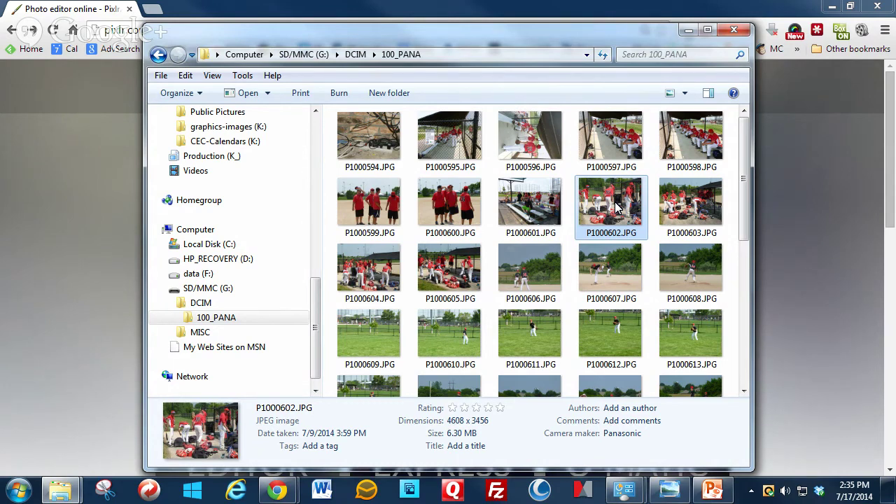
left_click(550, 208, "ctrl")
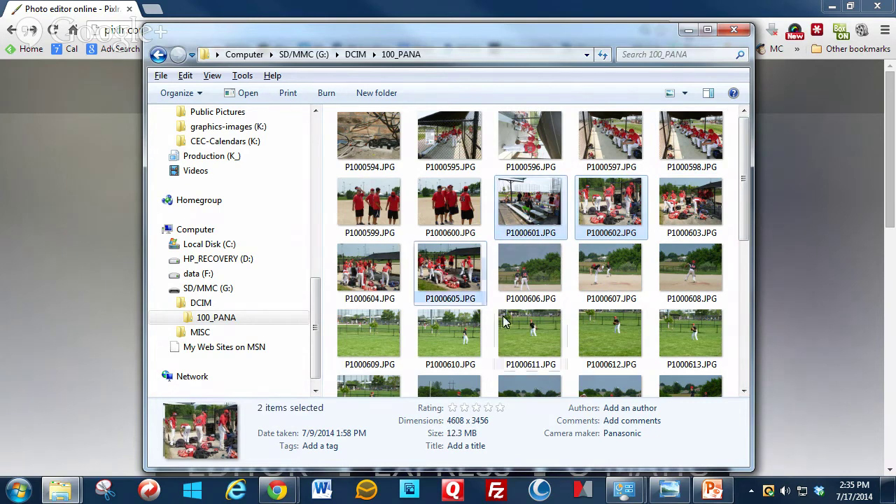
left_click(449, 269, "ctrl")
left_click(527, 333, "ctrl")
left_click(374, 342, "ctrl")
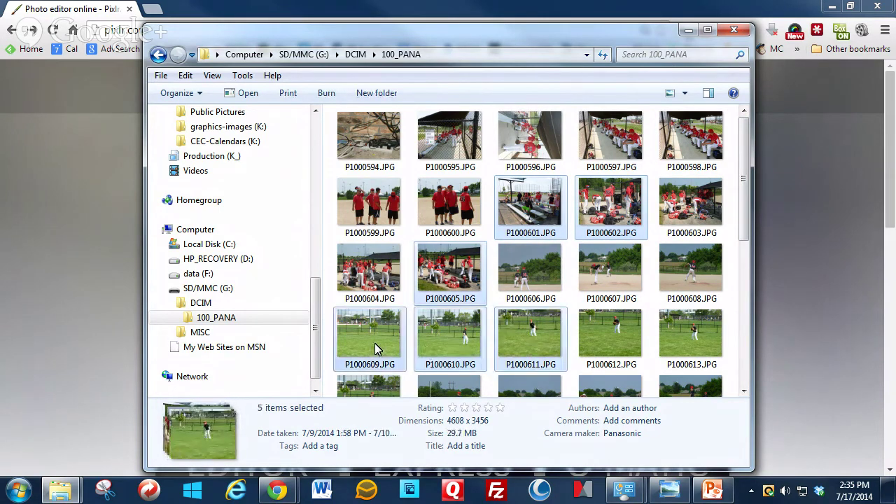
left_click(620, 272, "ctrl")
left_click(679, 271, "ctrl")
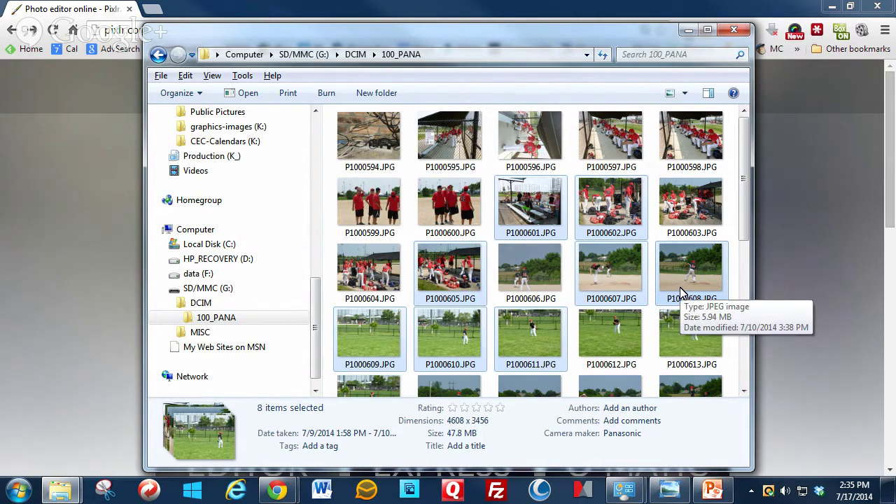
- Select all the photos in the 100_PANA folder and copy them
left_click(541, 272)
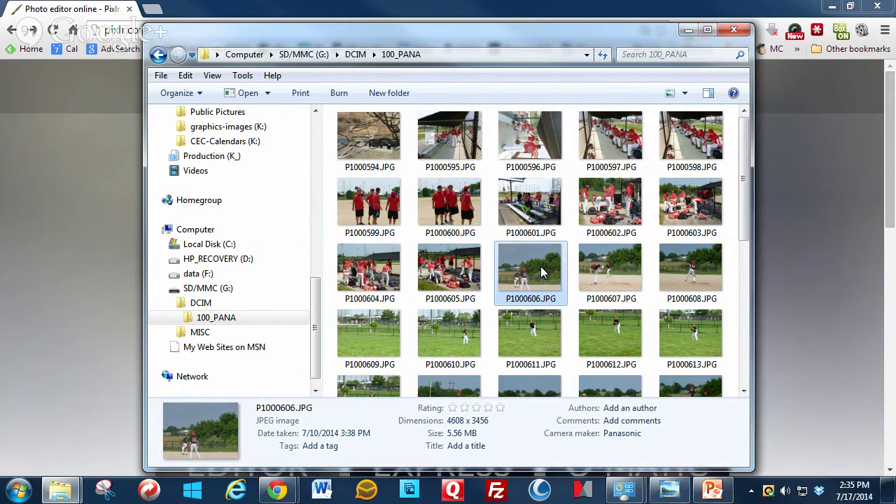
key("ctrl+a")
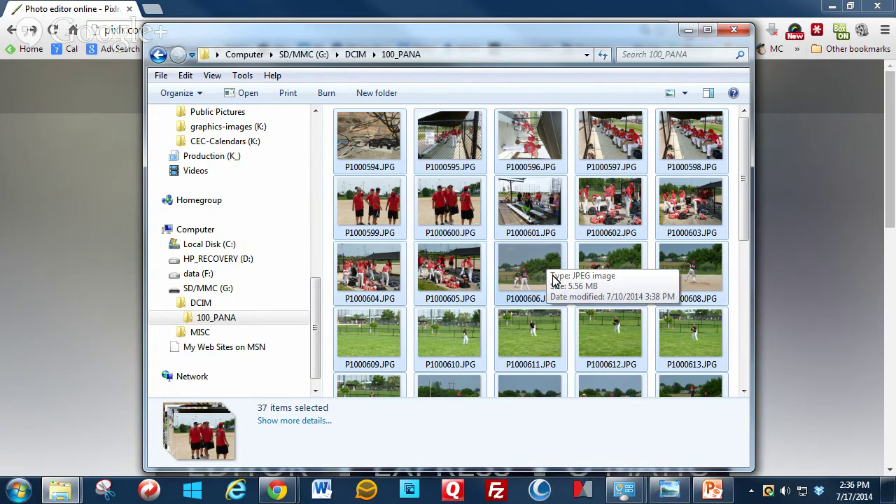
left_click(186, 79)
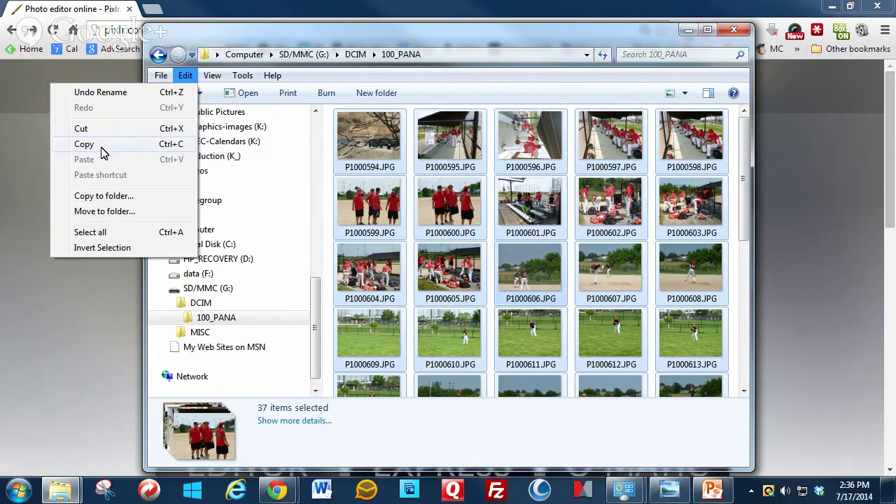
left_click(102, 144)
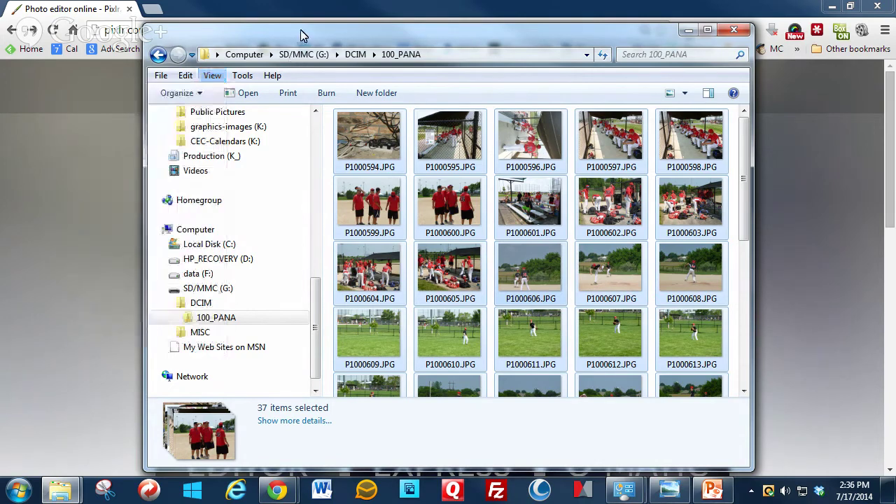
left_click(191, 94)
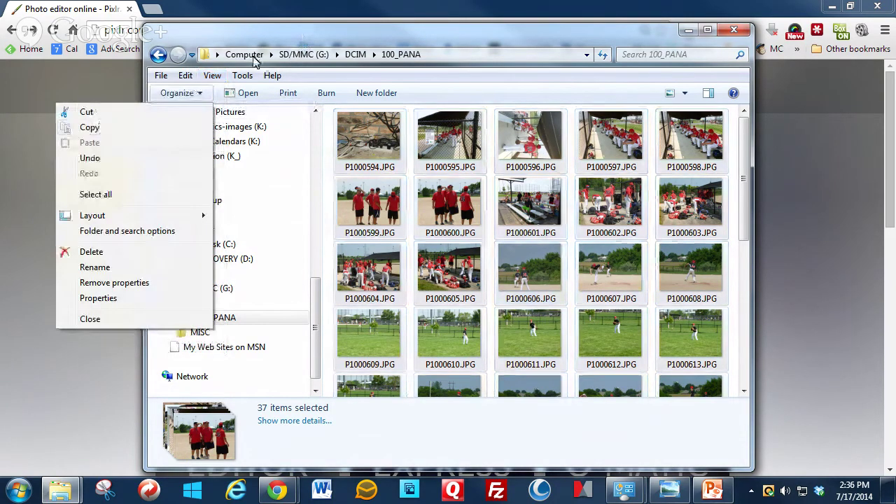
left_click(280, 35)
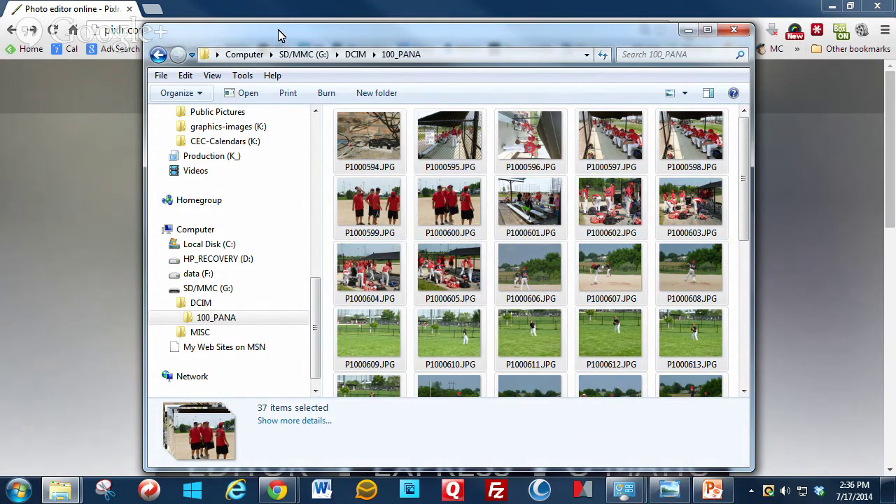
left_click(448, 148)
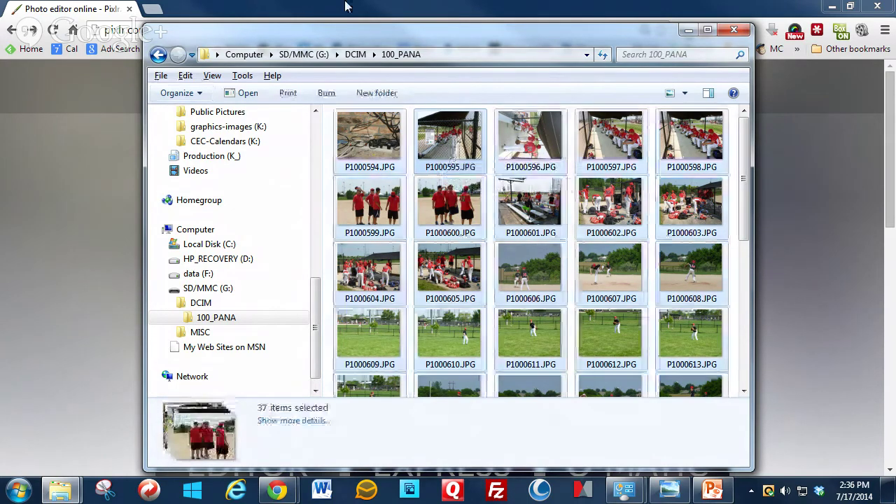
left_click(185, 76)
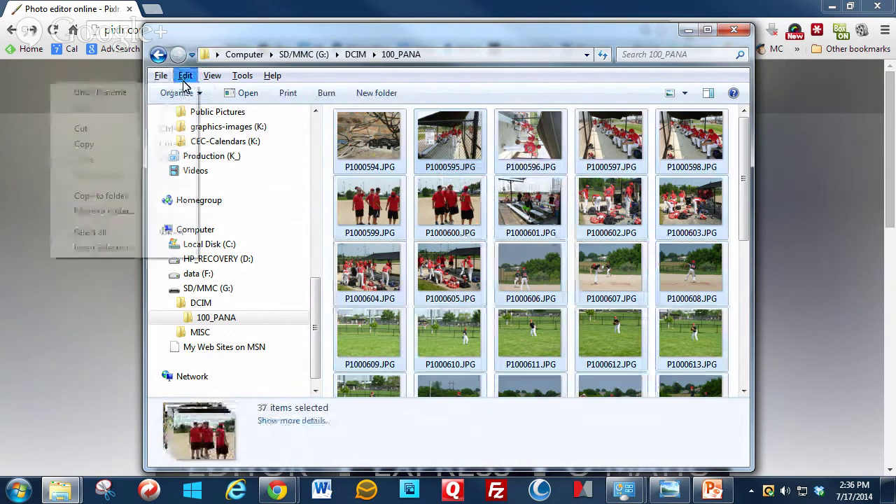
left_click(157, 150)
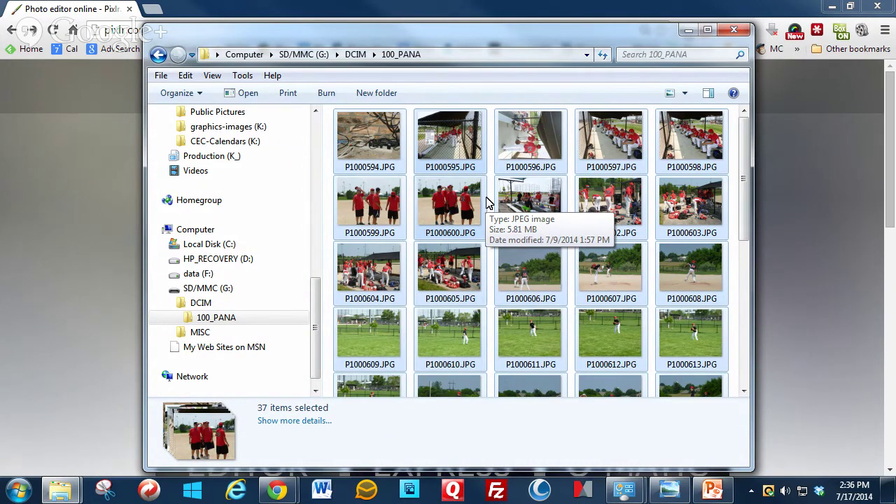
- Paste the copied photos into the "07 - baseball on the 4th" folder under My Pictures, 2014, and clear the multiple selection
left_click_drag(316, 354, 315, 230)
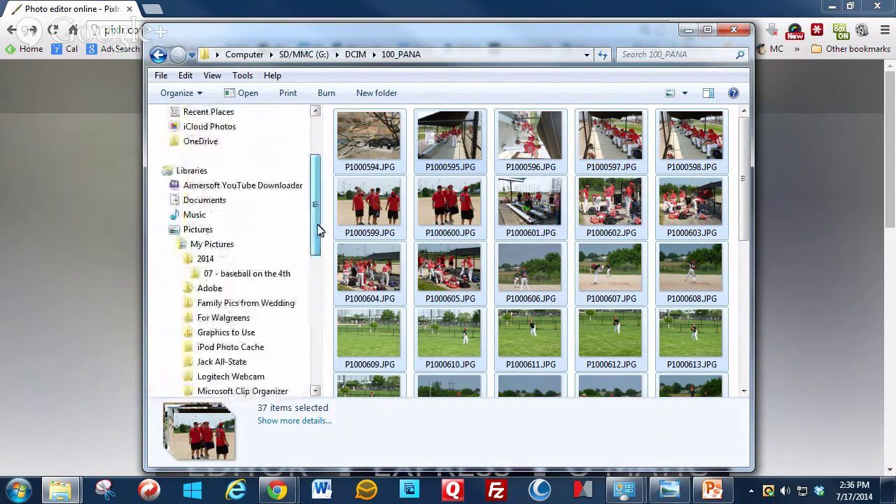
left_click(242, 277)
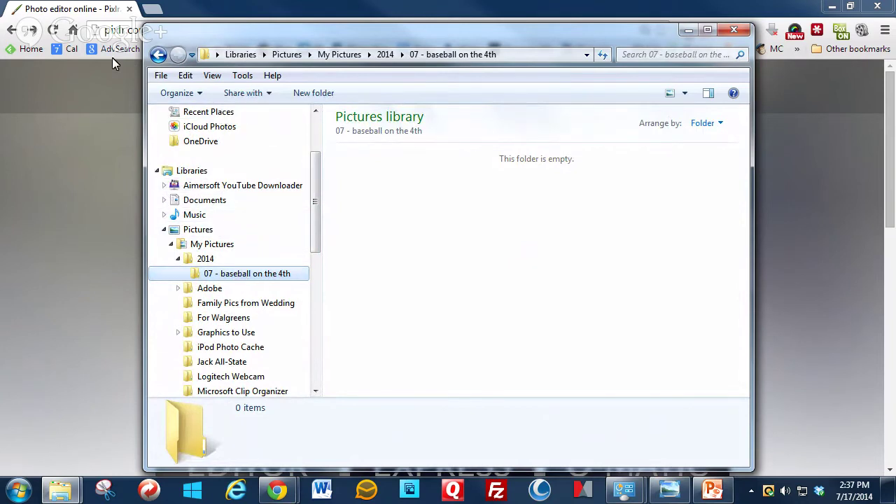
left_click(186, 76)
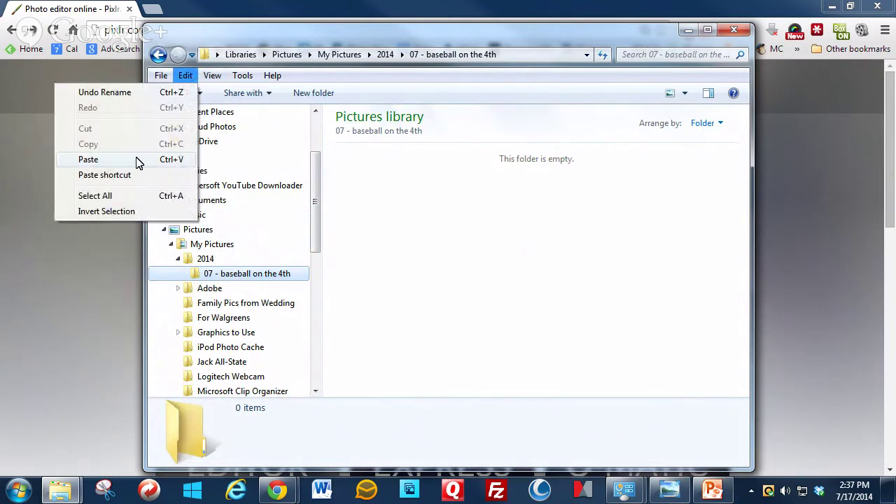
left_click(108, 159)
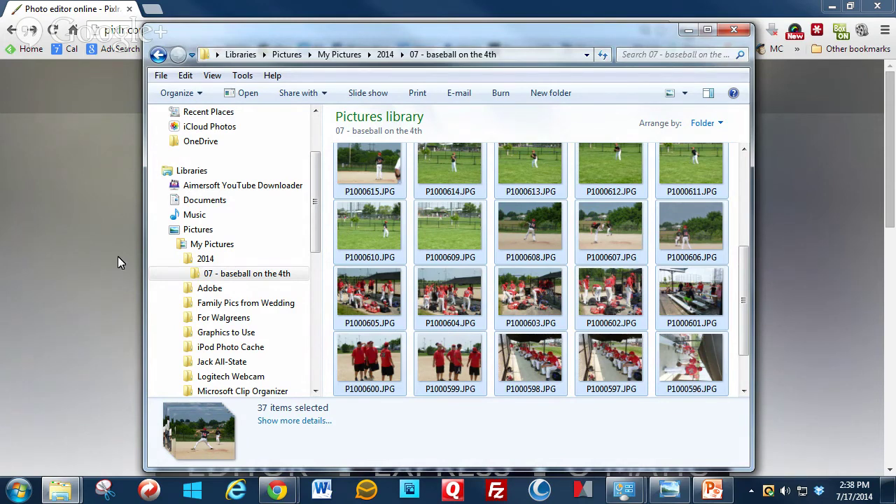
left_click(271, 276)
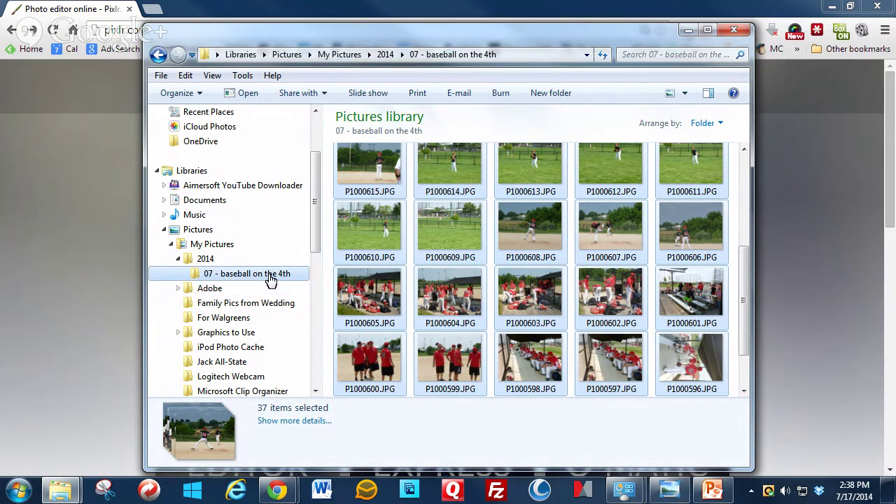
left_click(463, 292)
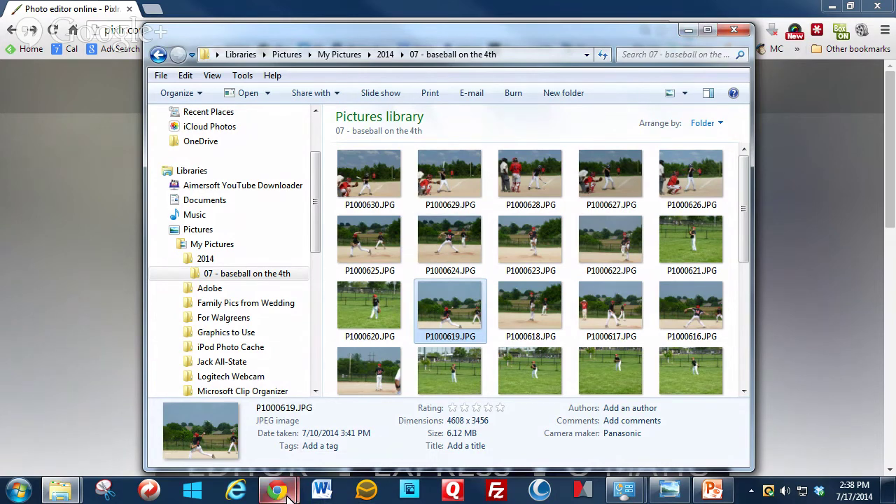
- Switch to the Pixlr page in Chrome and open Pixlr Editor
mouse_move(287, 492)
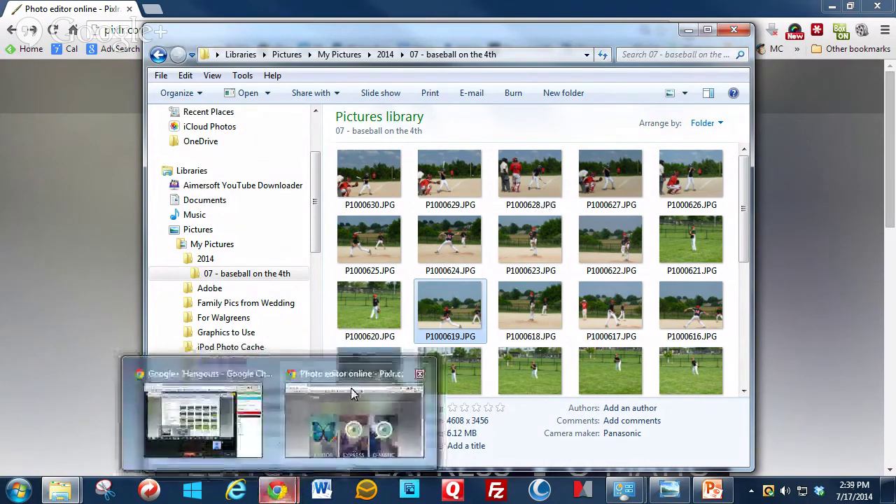
left_click(357, 414)
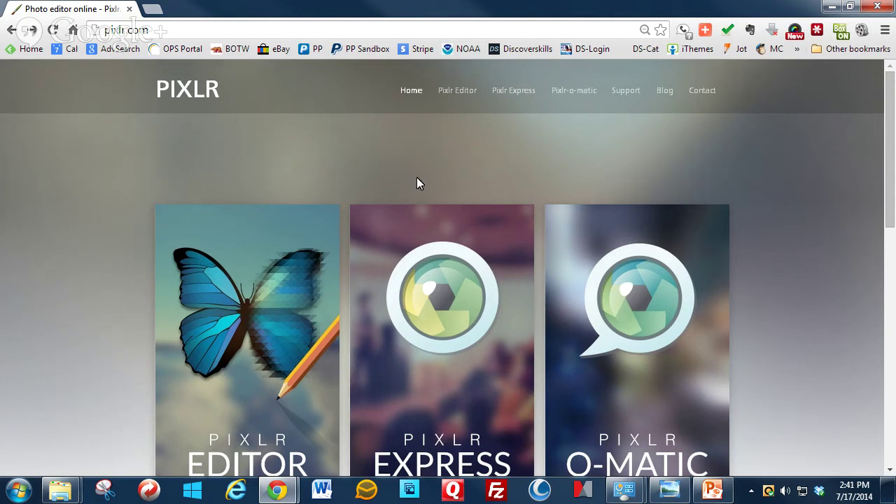
scroll(420, 184, "down", 1)
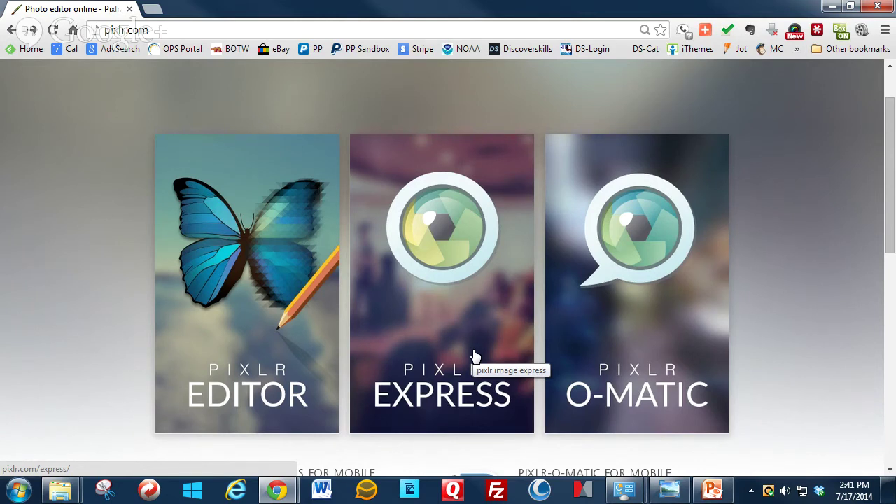
left_click(257, 375)
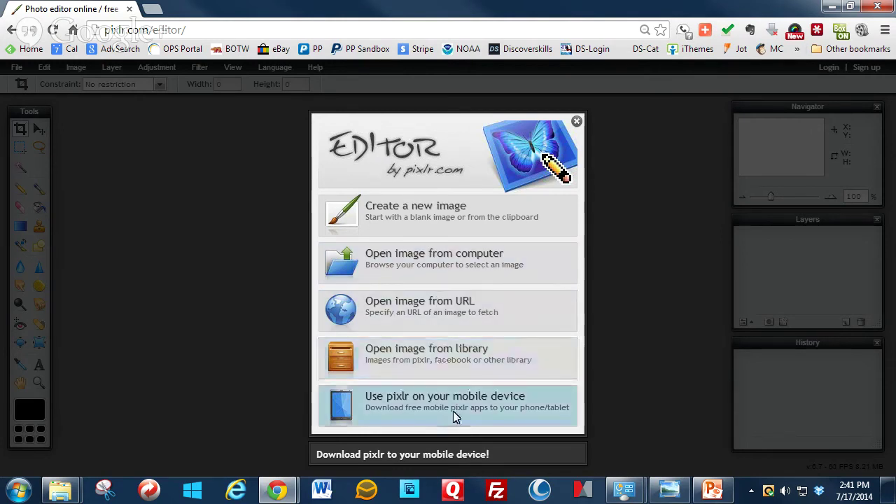
- Start opening an image from the computer and browse to Pictures, My Pictures, 2014, "07 - baseball on the 4th"
left_click(434, 256)
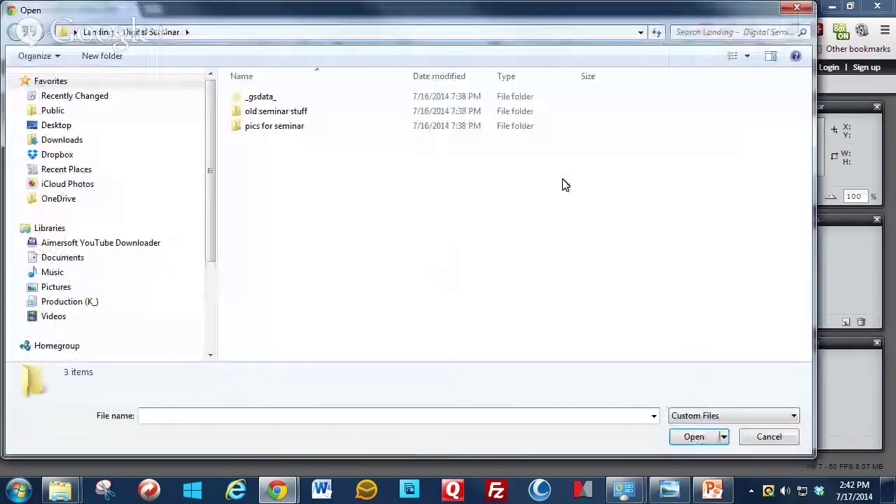
left_click_drag(390, 20, 432, 46)
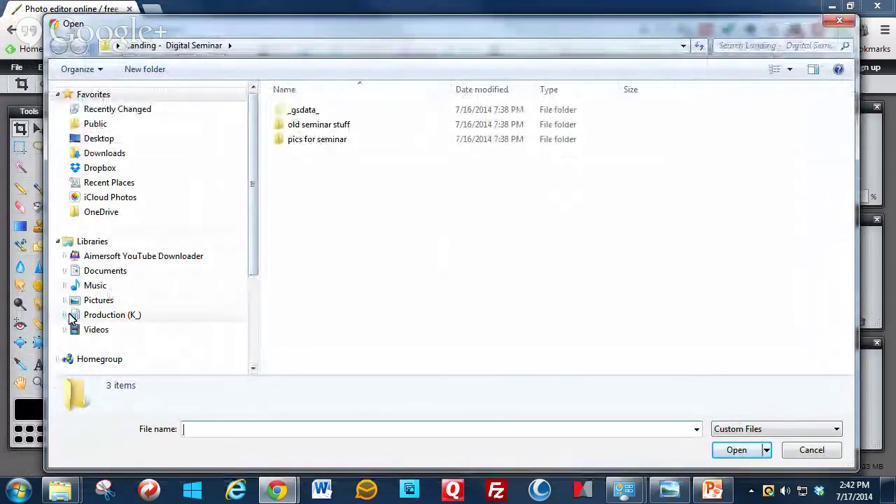
left_click(65, 300)
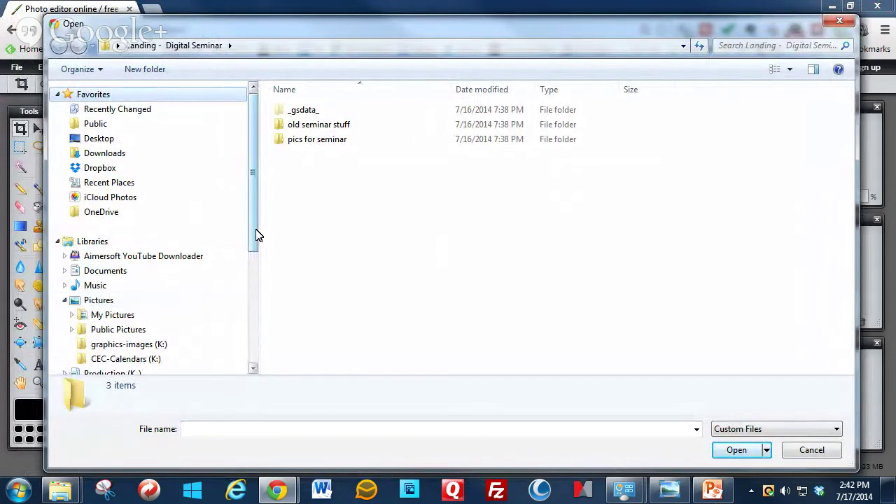
left_click_drag(256, 234, 255, 258)
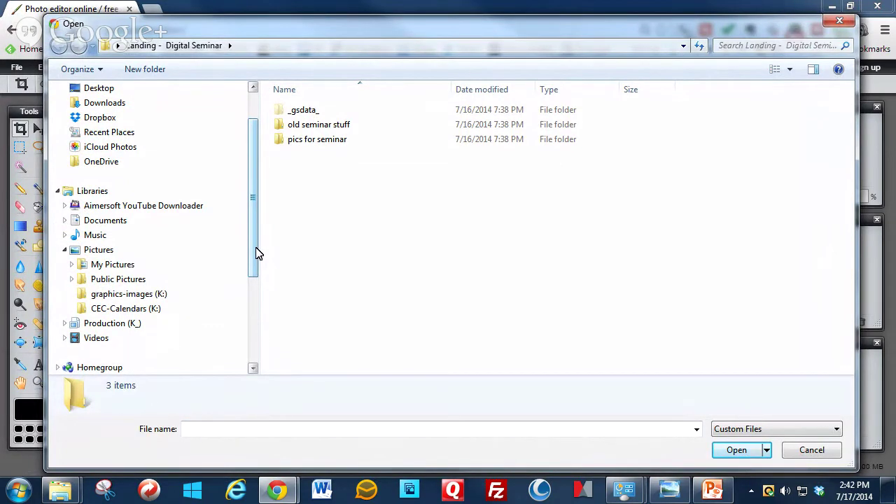
left_click(72, 264)
left_click(78, 205)
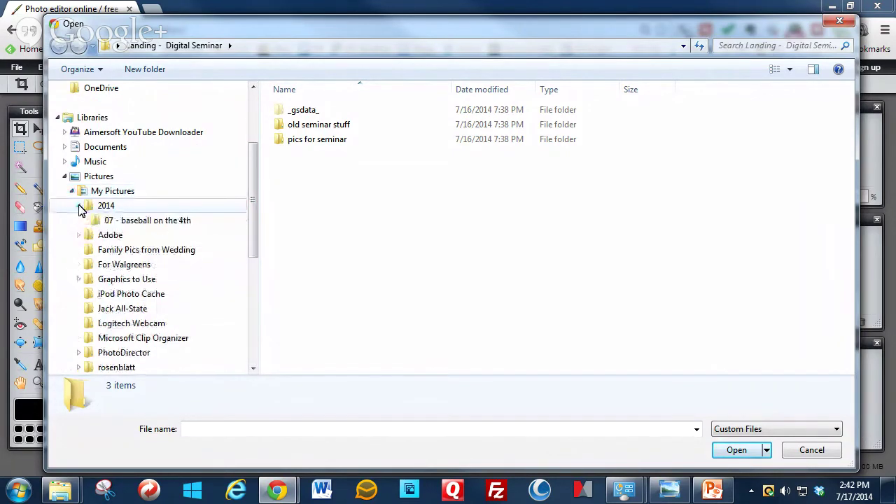
left_click(138, 223)
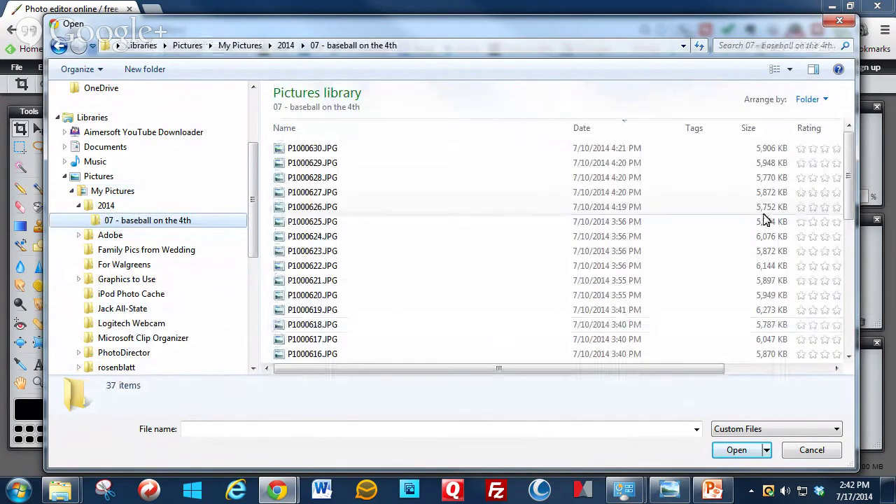
- Open color-curves01.jpg from the "pics for seminar" folder inside "Landing - Digital Seminar" on the Desktop
scroll(250, 116, "up", 3)
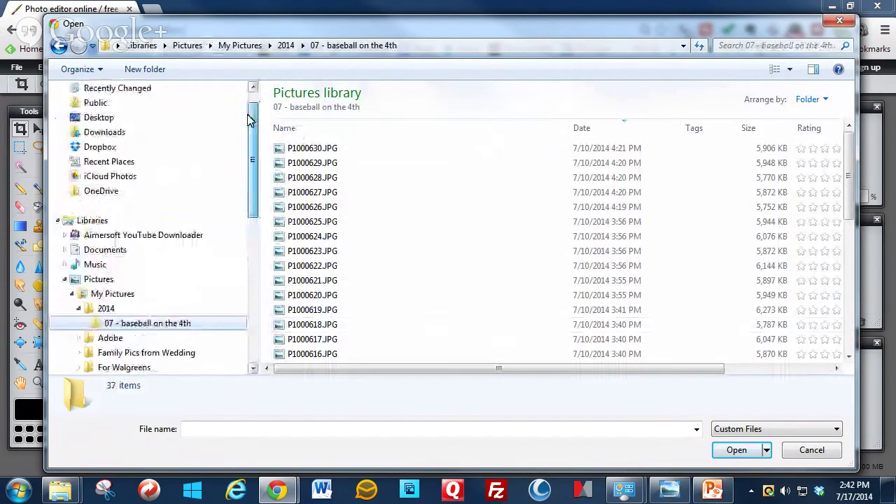
left_click(97, 139)
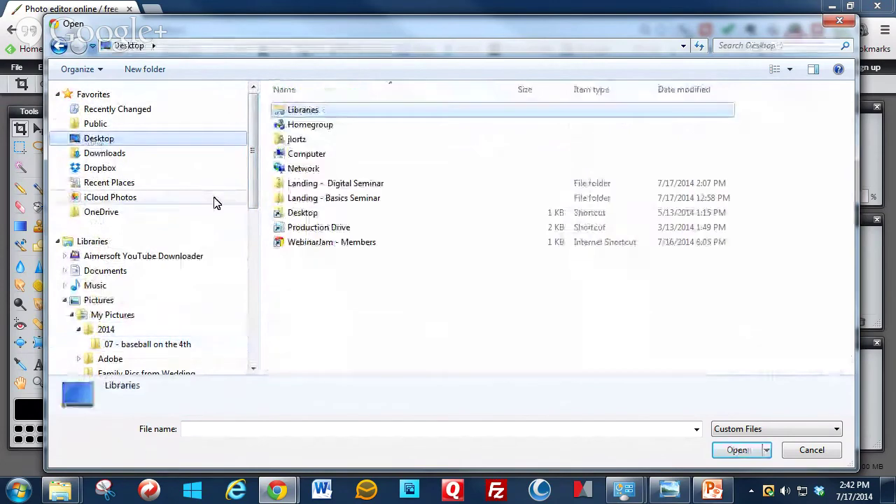
double_click(361, 183)
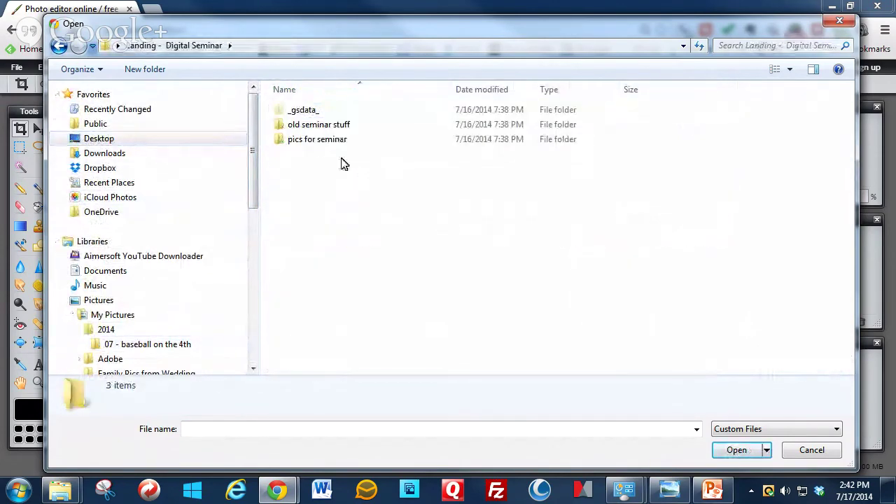
double_click(306, 147)
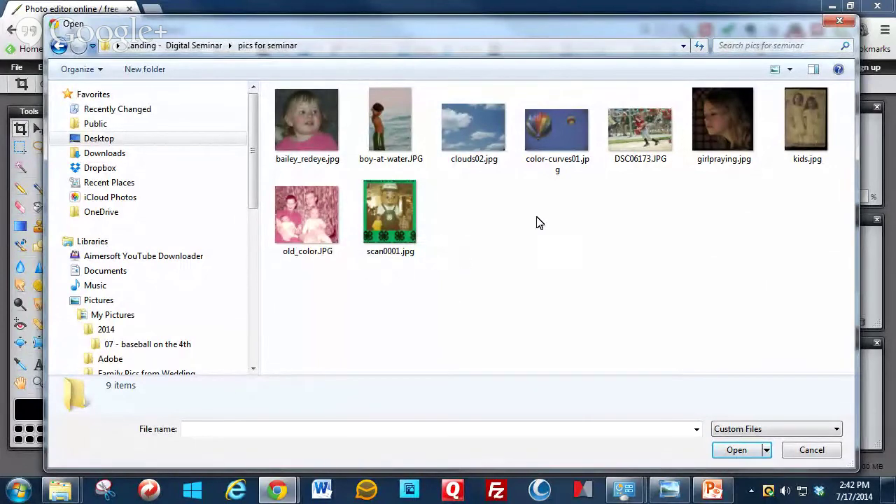
left_click(561, 125)
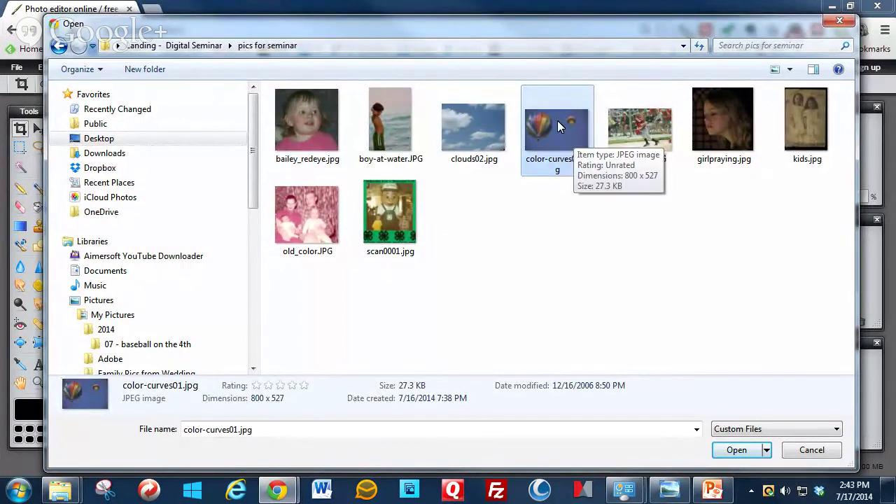
left_click(734, 451)
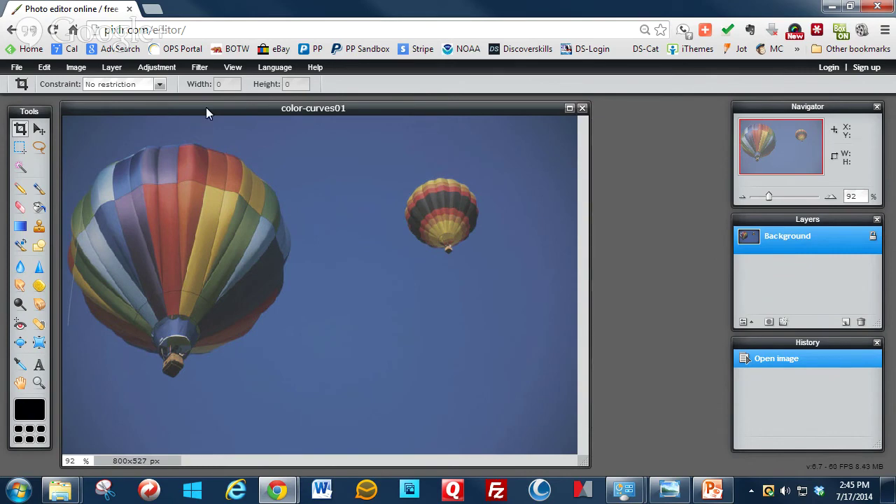
- Move the color-curves01 image window and the Tools panel inward in the workspace
left_click_drag(292, 116, 378, 125)
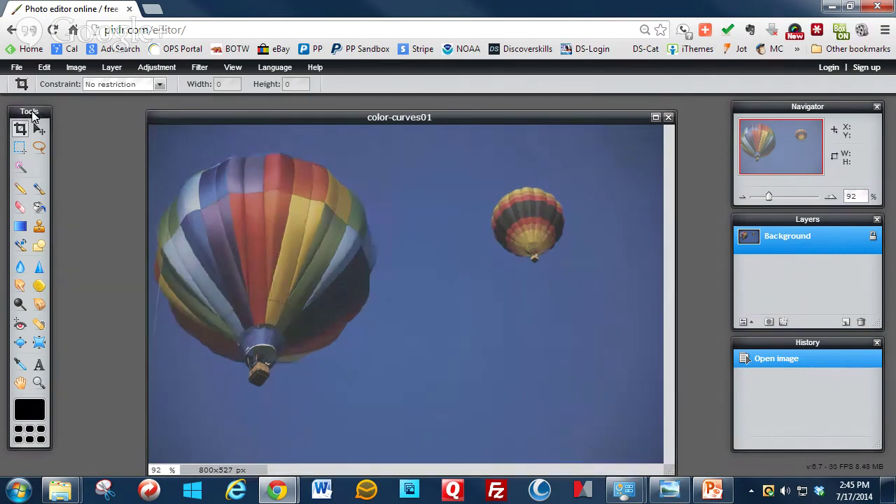
left_click_drag(21, 111, 61, 112)
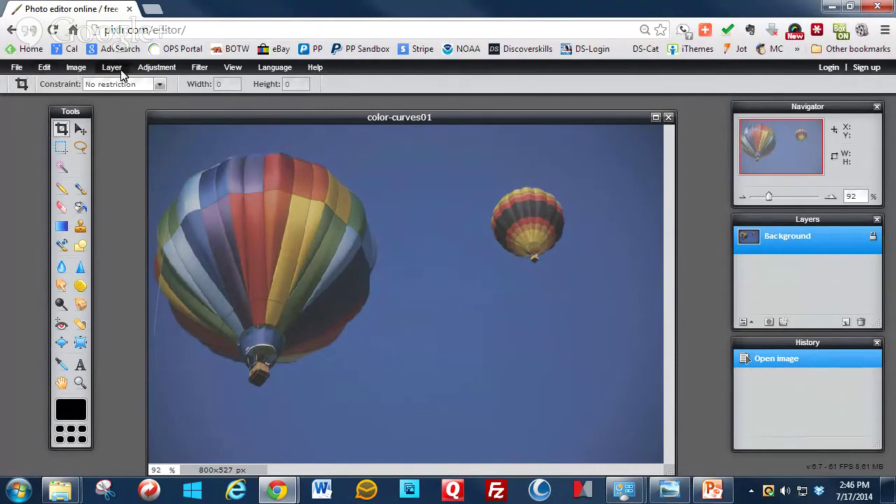
- Look through the image and adjustment commands and rotate the canvas 90° clockwise
left_click(76, 68)
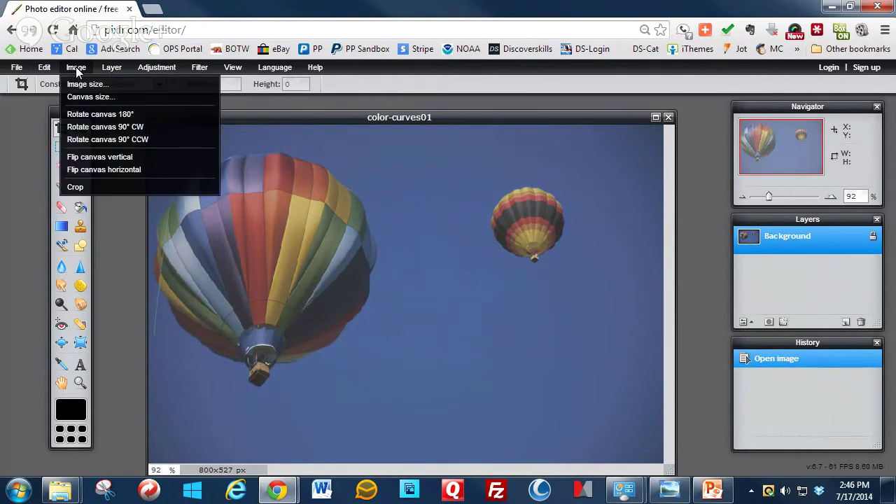
left_click(77, 68)
left_click(76, 68)
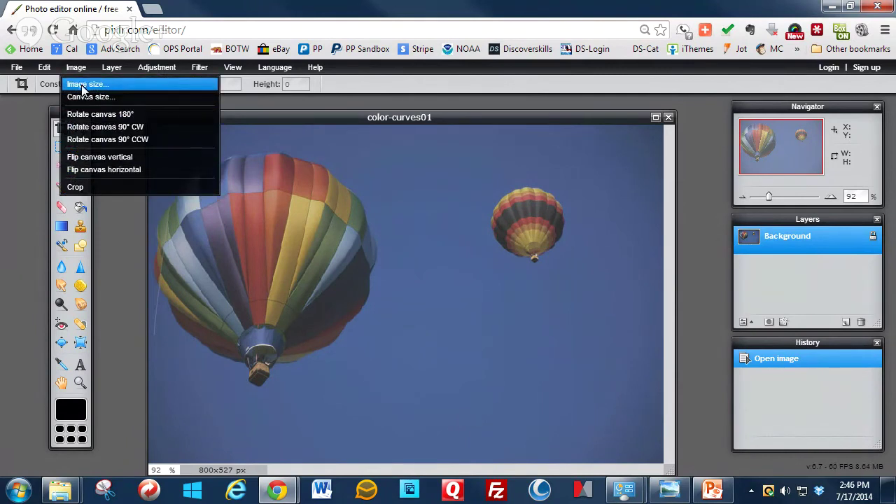
left_click(155, 70)
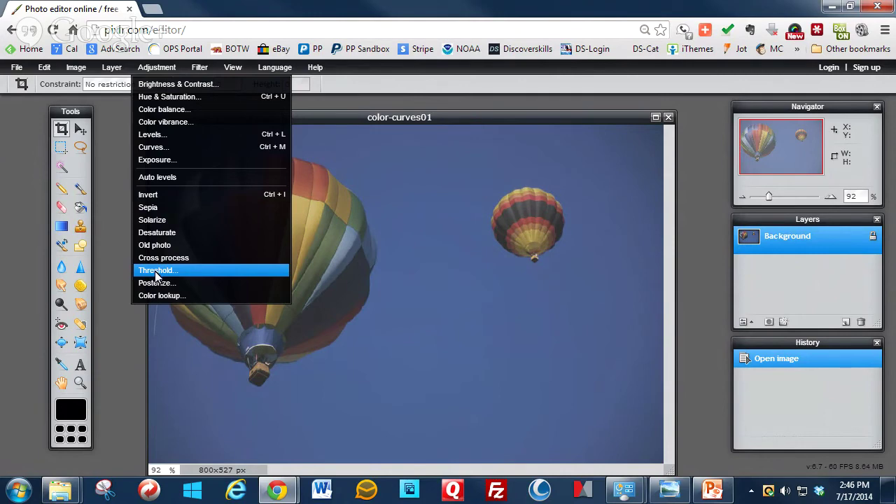
left_click(76, 68)
mouse_move(156, 73)
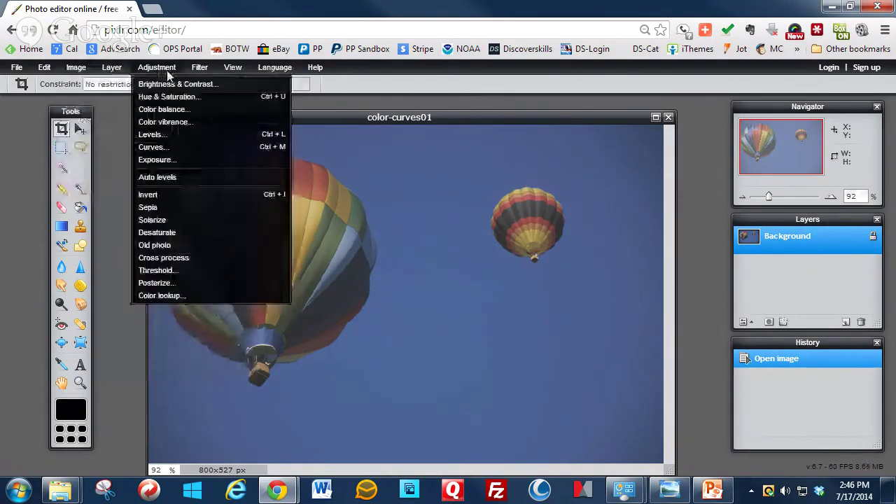
mouse_move(77, 68)
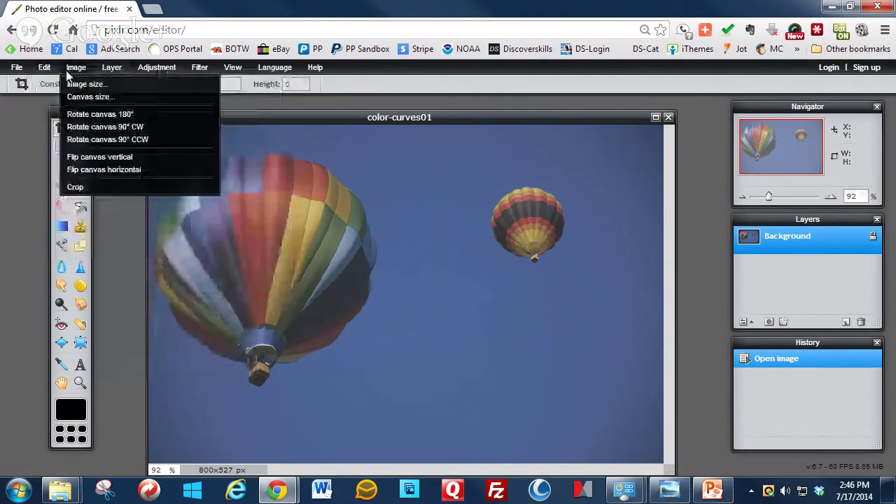
left_click(105, 127)
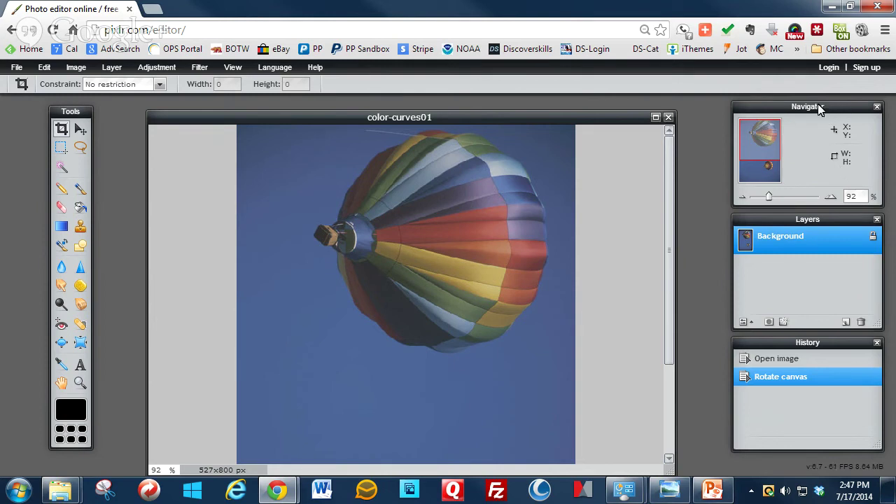
- Move the Navigator panel inward, zoom in to 240%, pan across the balloon image, and zoom out to 52%
left_click_drag(817, 107, 789, 112)
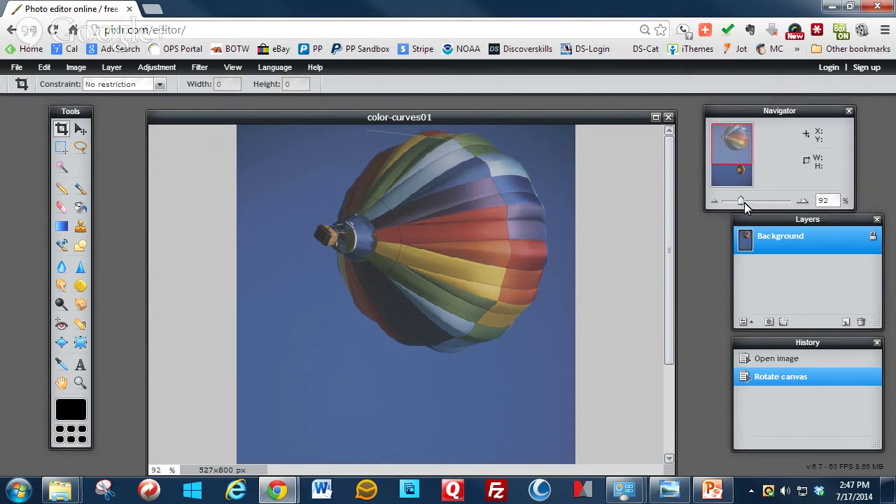
mouse_move(744, 202)
left_mouse_down()
mouse_move(728, 203)
mouse_move(760, 202)
mouse_move(724, 200)
mouse_move(761, 202)
mouse_move(734, 203)
mouse_move(752, 201)
left_mouse_up()
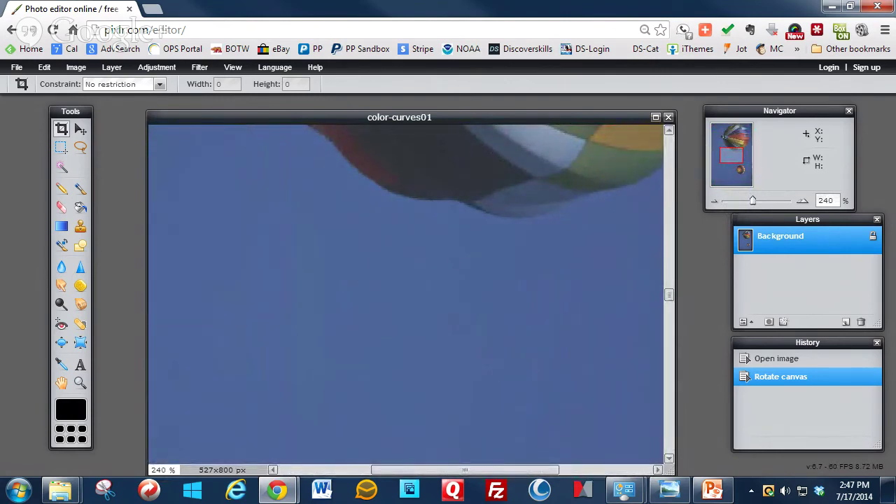
mouse_move(731, 157)
left_mouse_down()
mouse_move(733, 133)
mouse_move(742, 176)
mouse_move(736, 140)
mouse_move(735, 159)
left_mouse_up()
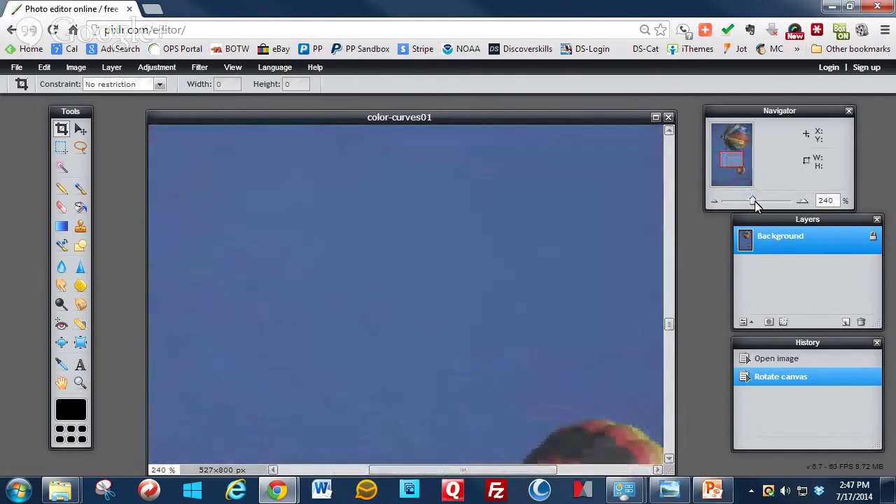
left_click_drag(754, 201, 732, 202)
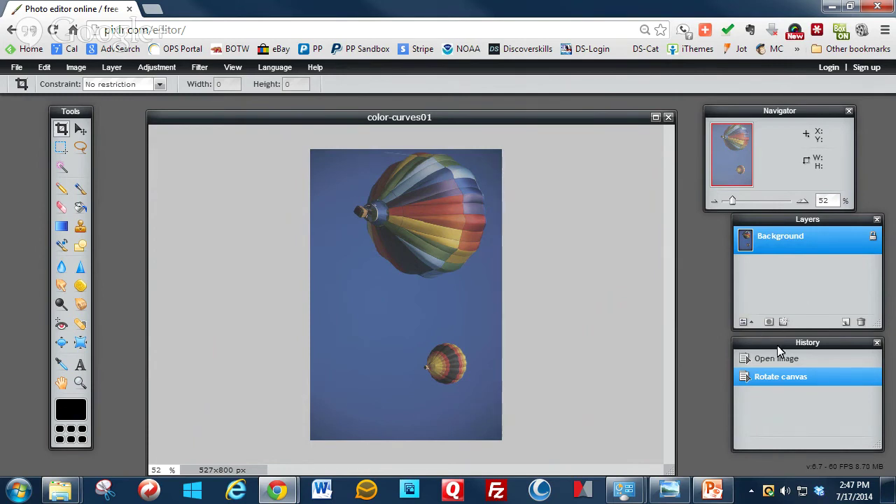
- Move the History panel inward, revert the image to its Open image state, and zoom to 87%
left_click_drag(777, 345, 748, 347)
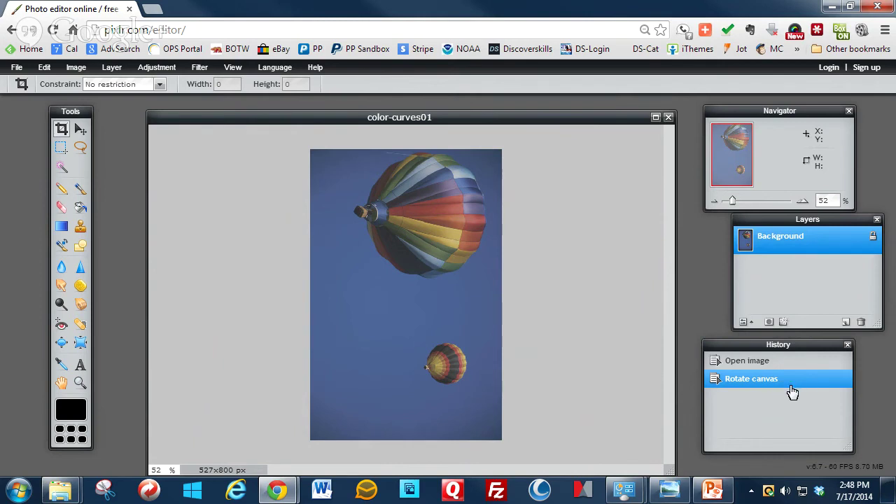
left_click(762, 362)
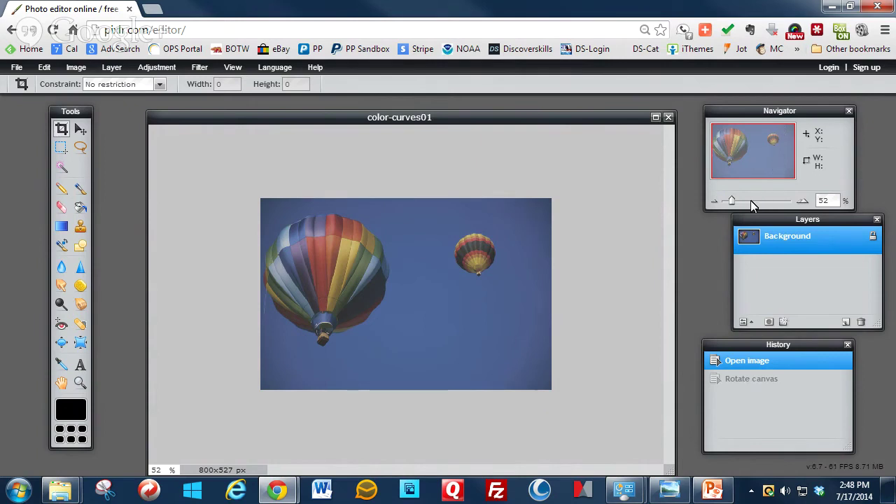
left_click_drag(736, 202, 742, 203)
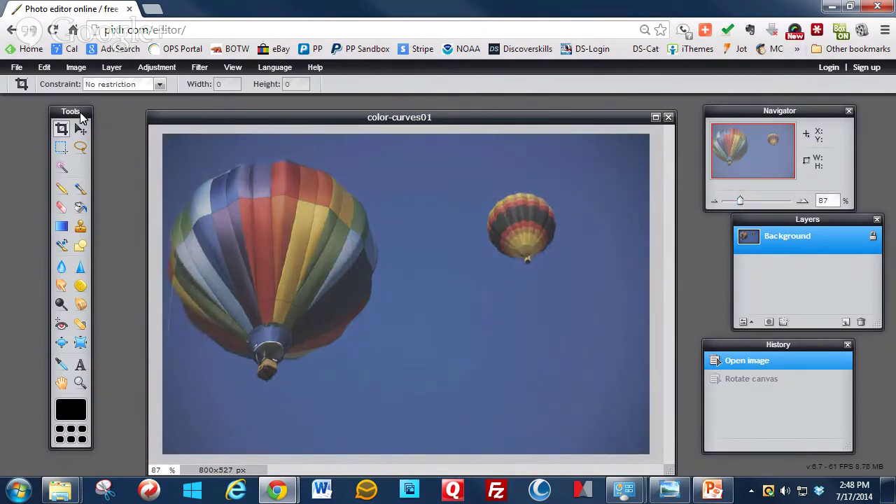
- Crop the image to about 399 × 503 px around the large balloon and revert it to the Open image state
left_click_drag(79, 115, 90, 116)
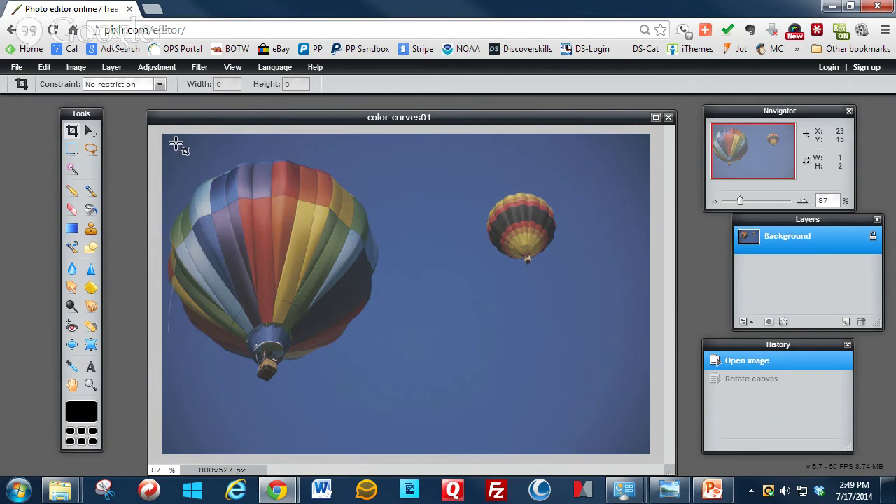
left_click_drag(175, 142, 408, 398)
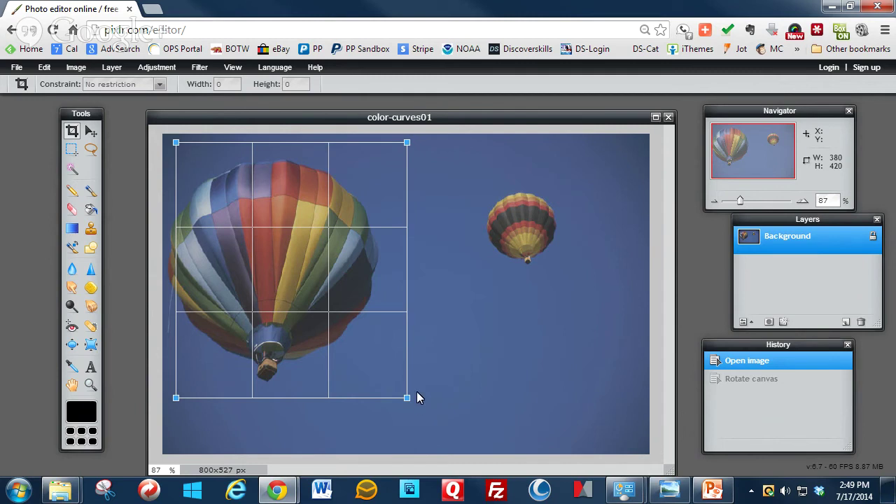
mouse_move(407, 398)
left_mouse_down()
mouse_move(466, 388)
mouse_move(433, 396)
mouse_move(407, 389)
left_mouse_up()
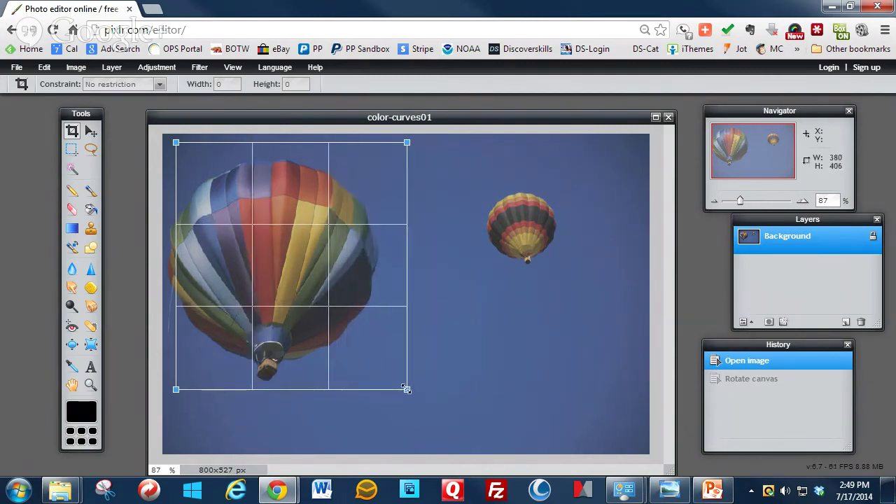
left_click_drag(175, 389, 166, 448)
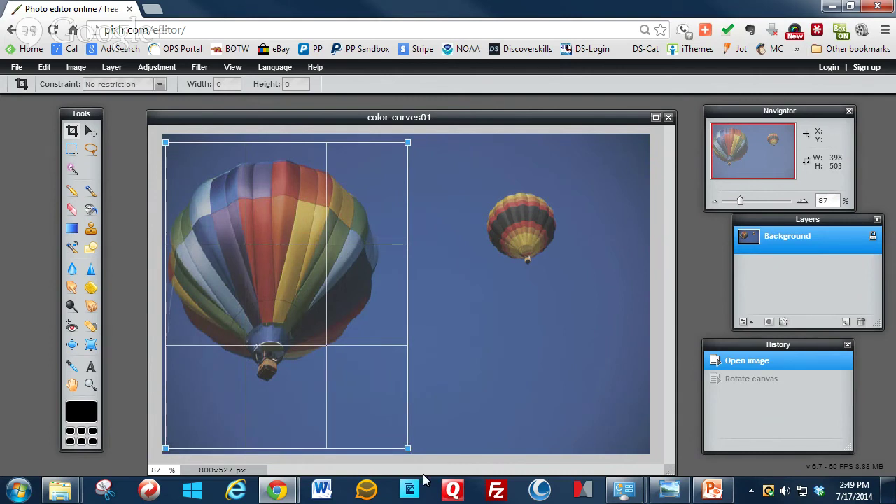
double_click(292, 287)
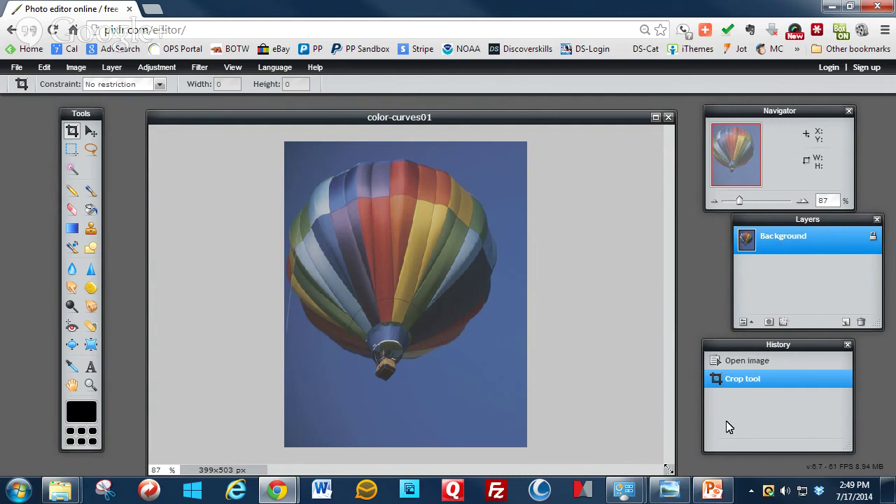
left_click(733, 364)
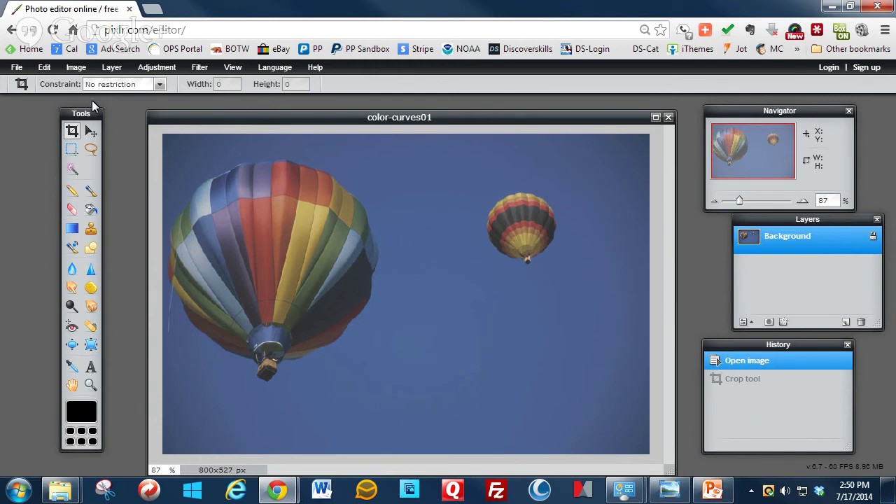
- Apply a Levels adjustment to the balloon photo with input black point 33, midtone about 0.86 and white point 204
left_click(168, 73)
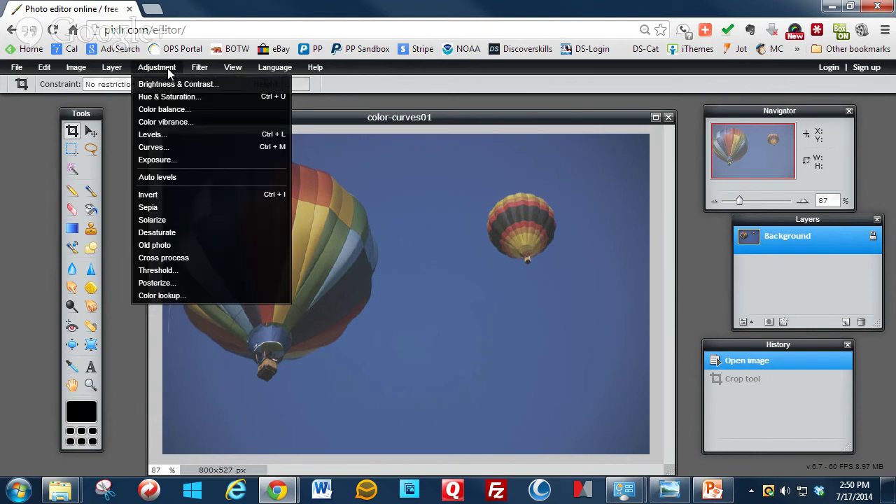
left_click(160, 140)
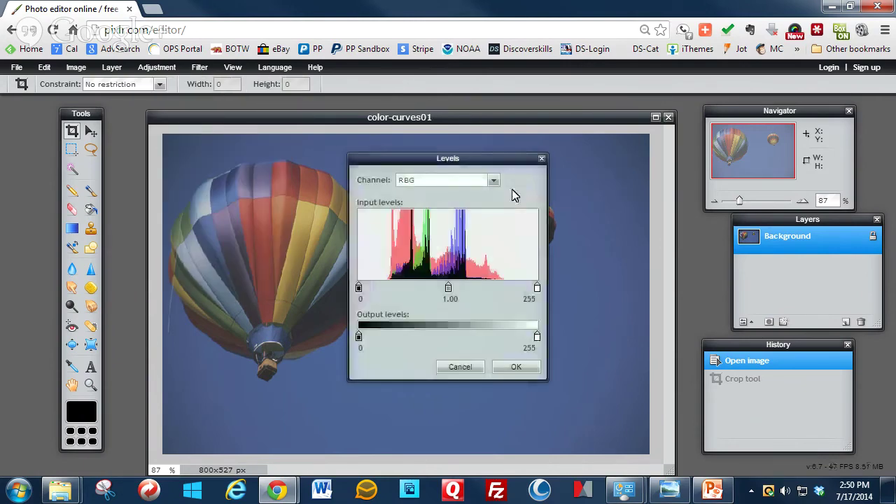
left_click_drag(500, 163, 728, 143)
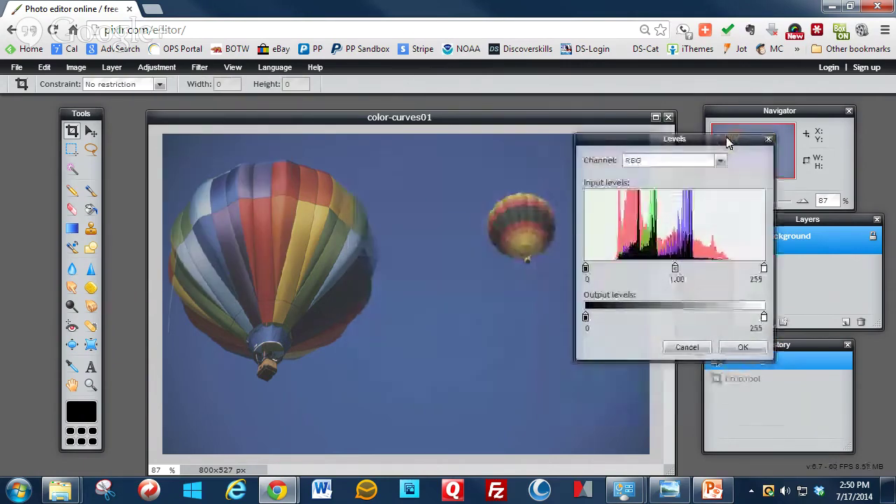
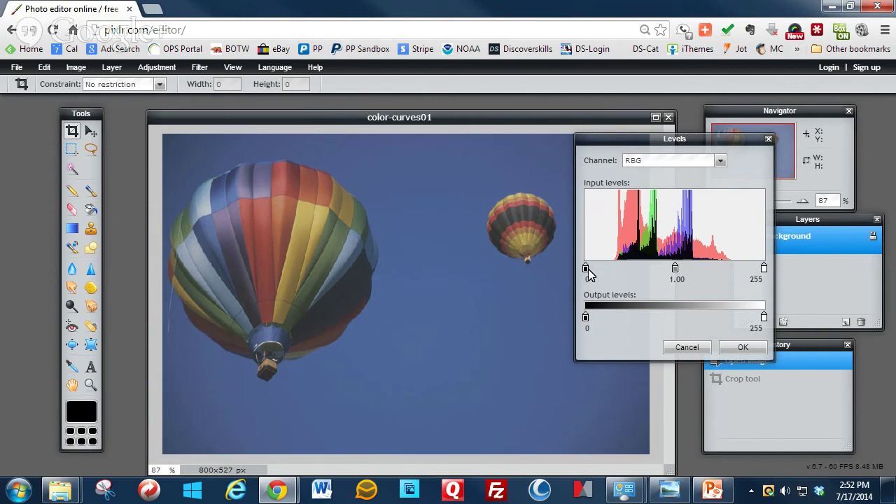
left_click_drag(586, 271, 610, 272)
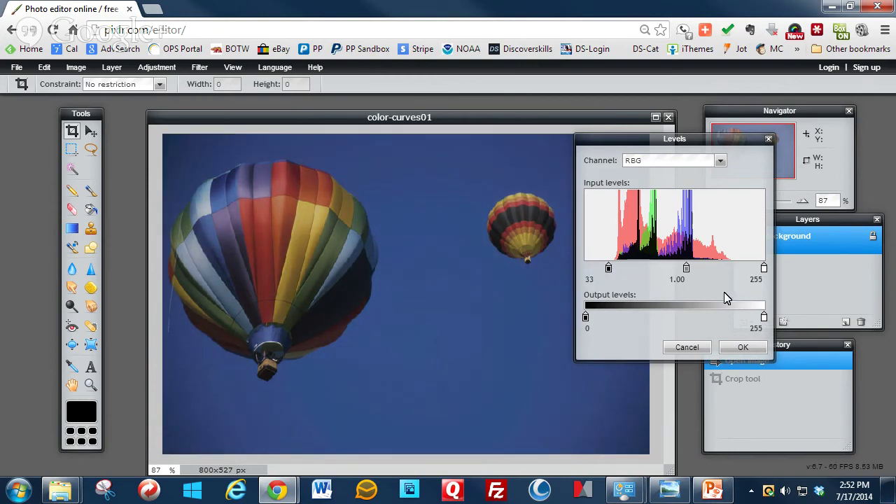
left_click_drag(764, 271, 728, 272)
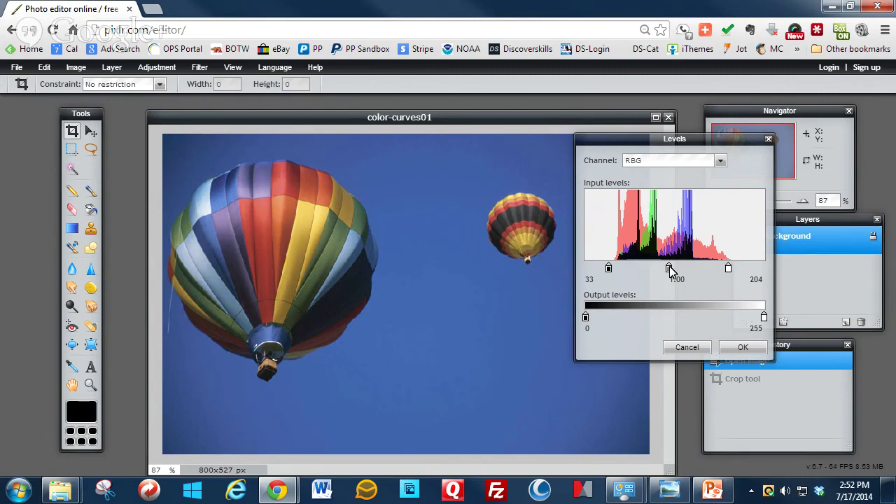
mouse_move(670, 271)
left_mouse_down()
mouse_move(688, 271)
mouse_move(667, 271)
left_mouse_up()
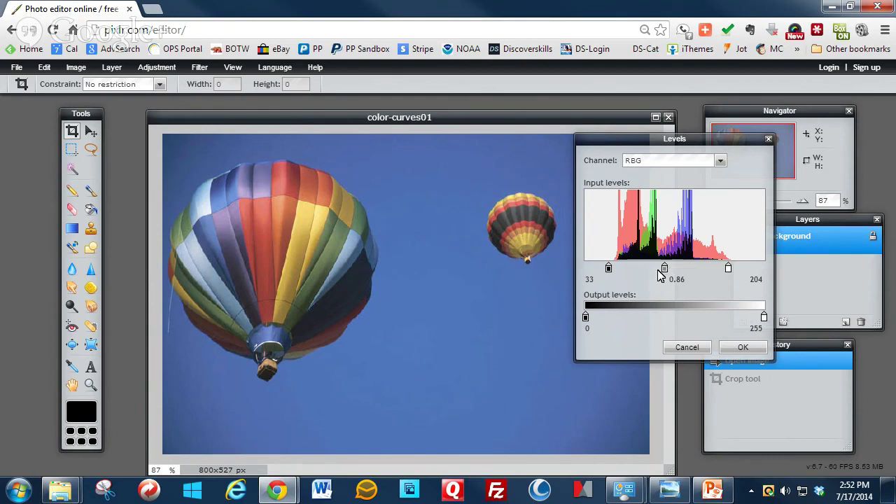
left_click(747, 347)
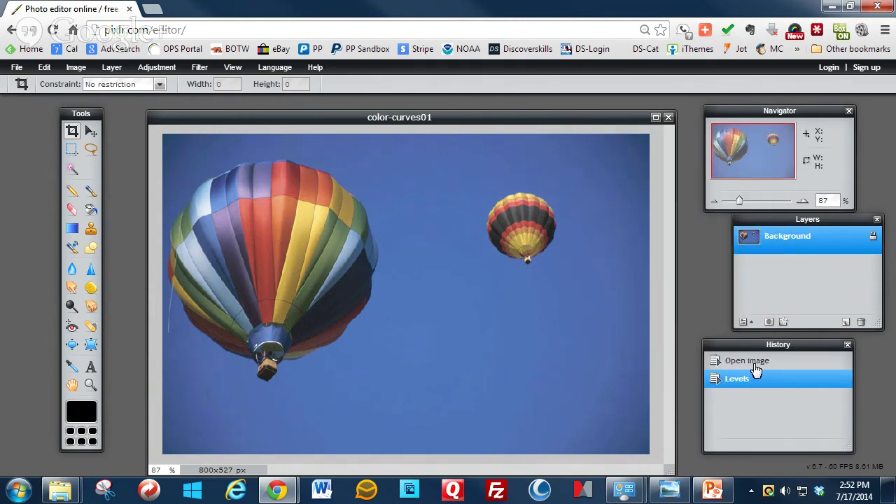
- Compare the photo before and after the adjustment by switching between its Open image and Levels history states
left_click(756, 370)
left_click(758, 384)
left_click(756, 367)
left_click(756, 382)
- Choose the red-eye removal tool and apply the Sharpen filter to the balloon photo
left_click(72, 327)
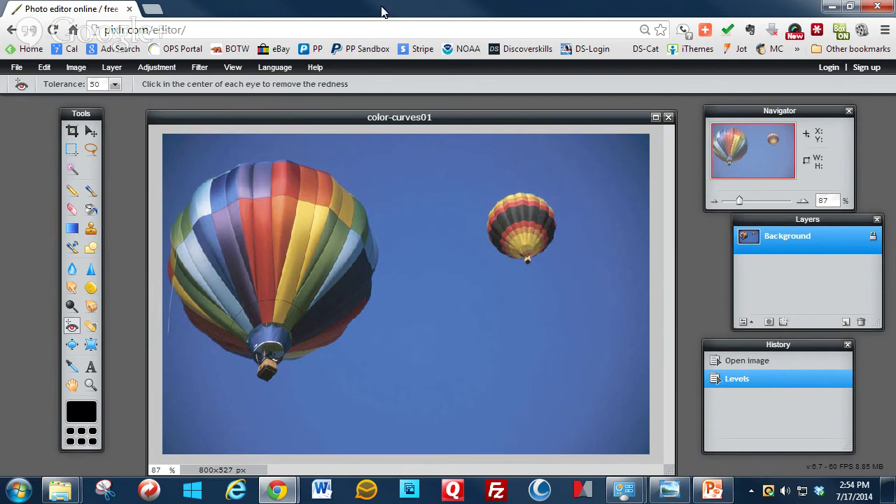
left_click(199, 68)
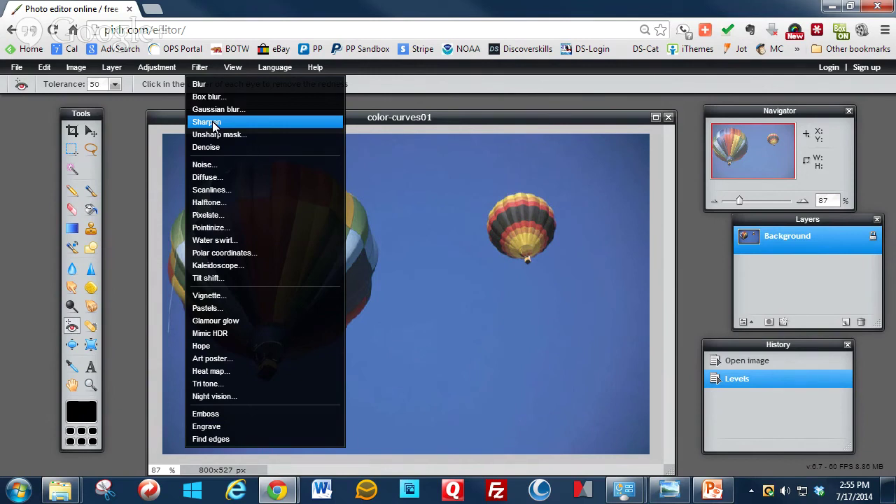
left_click(214, 124)
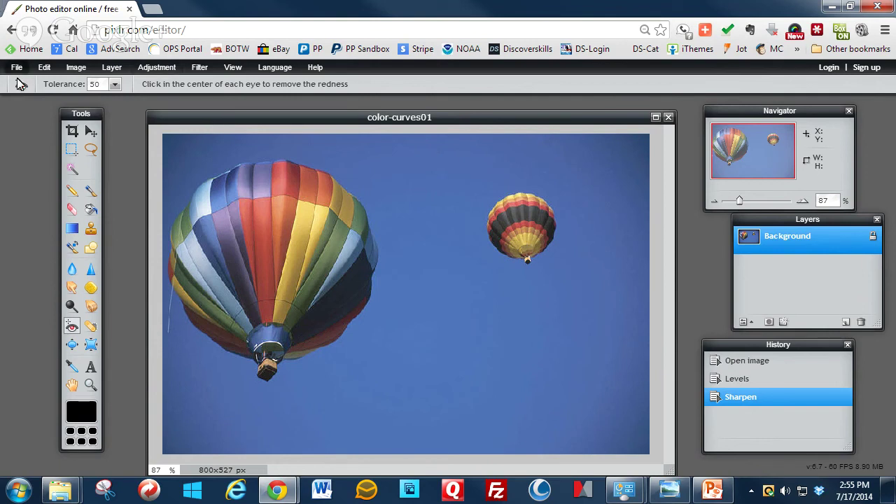
- Start saving the image to My computer in BMP (Large but non-destructive) format
left_click(44, 70)
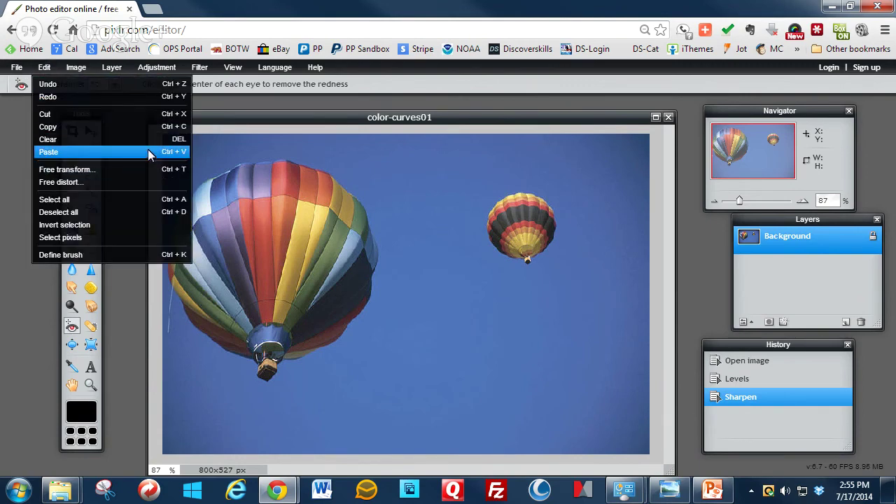
left_click(16, 67)
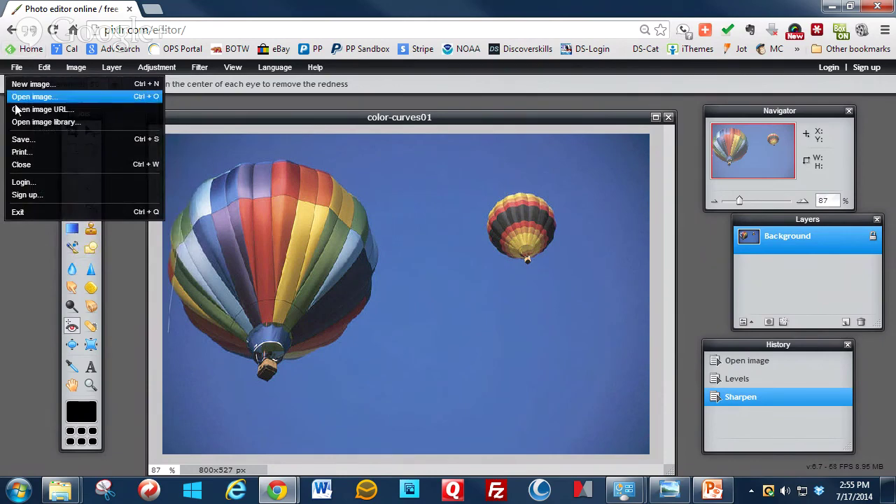
left_click(21, 140)
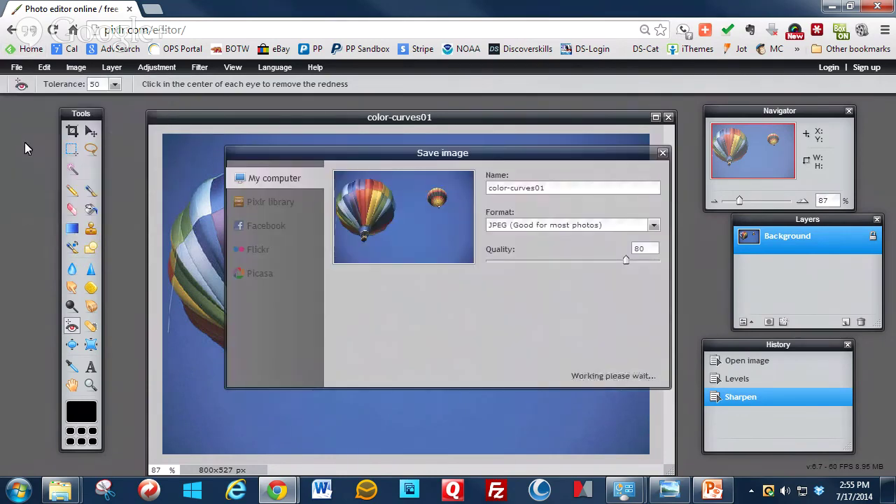
left_click_drag(493, 161, 465, 172)
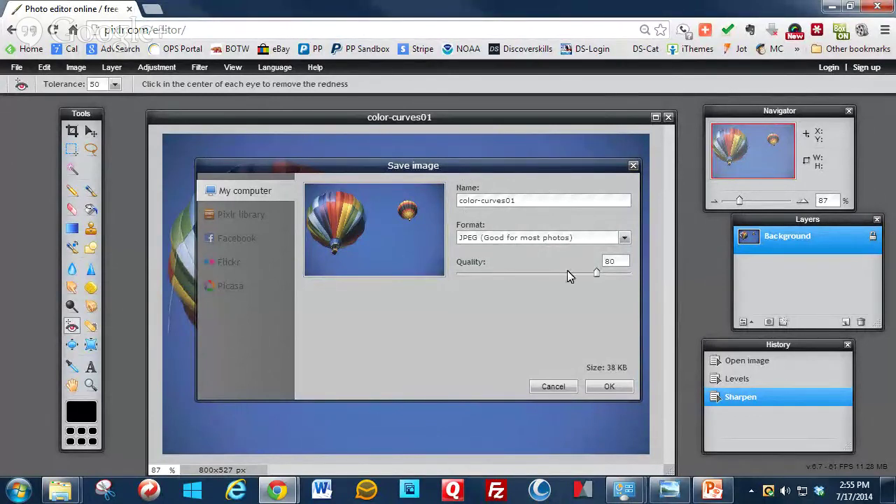
left_click(625, 239)
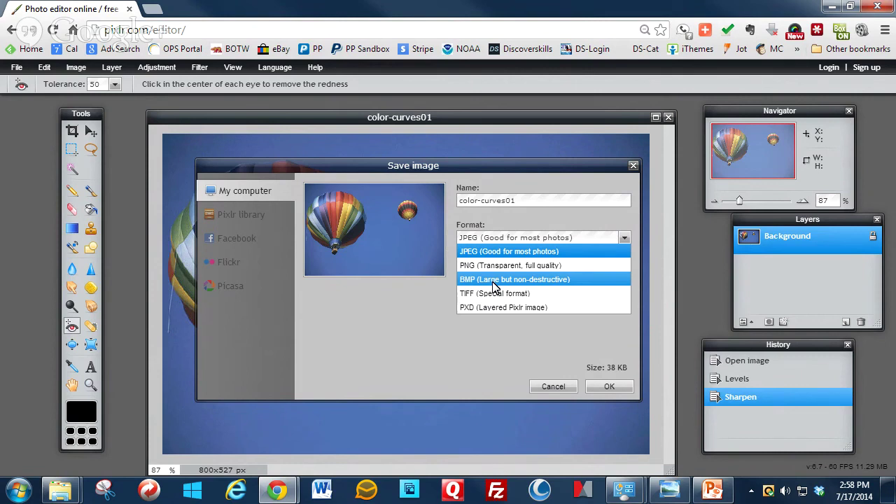
left_click(490, 281)
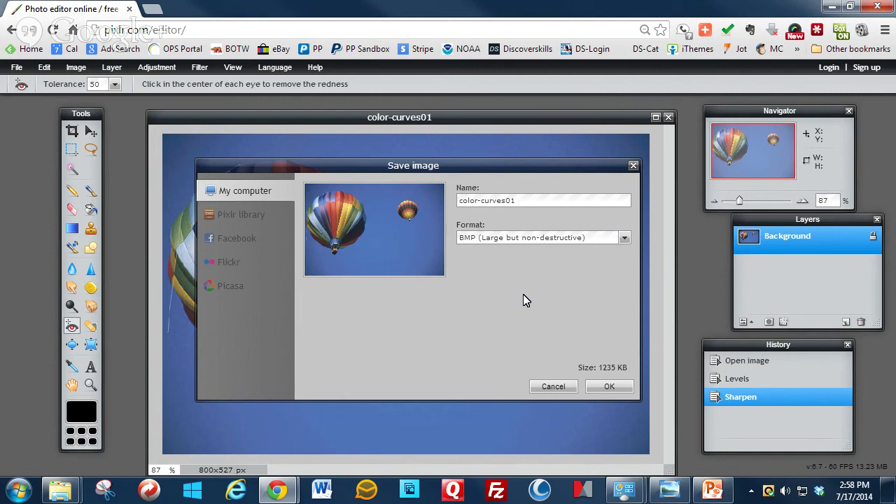
left_click(609, 390)
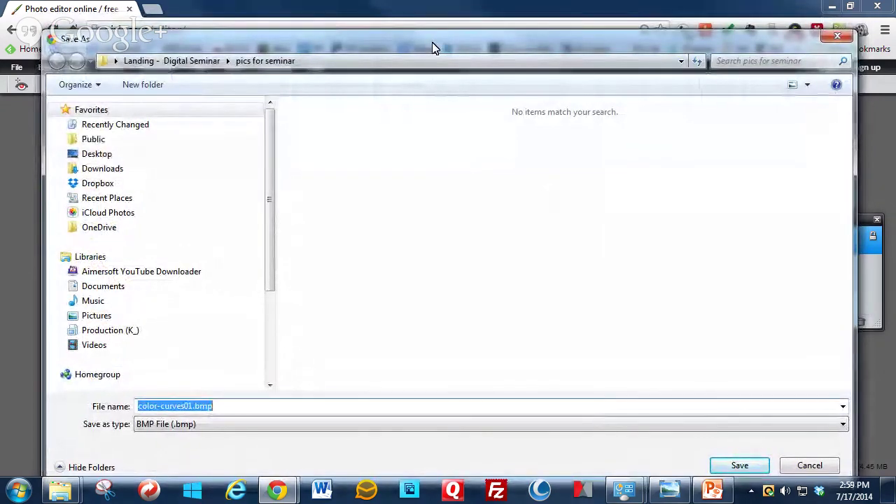
- Set the save location to the folder 07 - baseball on the 4th under My Pictures, 2014
left_click_drag(432, 48, 432, 45)
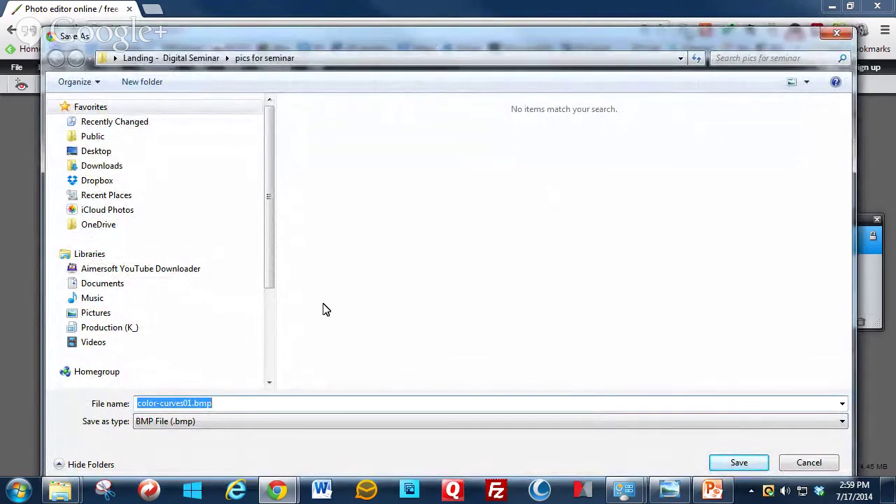
left_click_drag(273, 276, 259, 381)
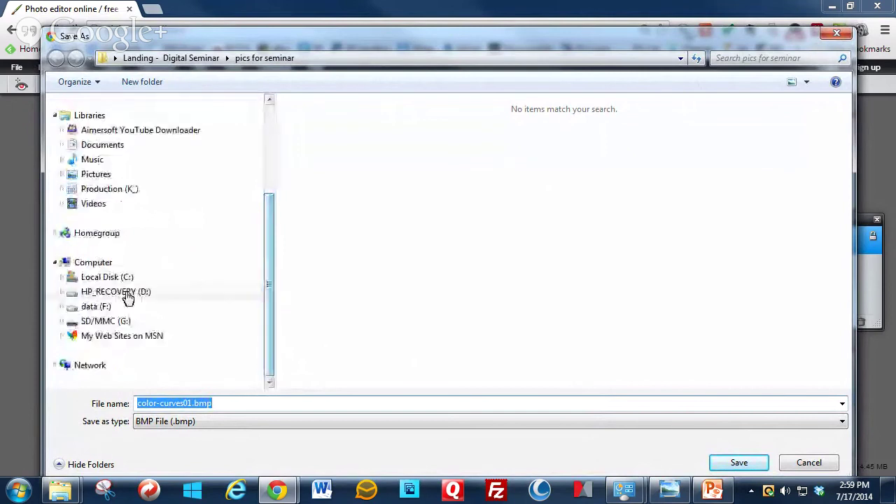
left_click(61, 174)
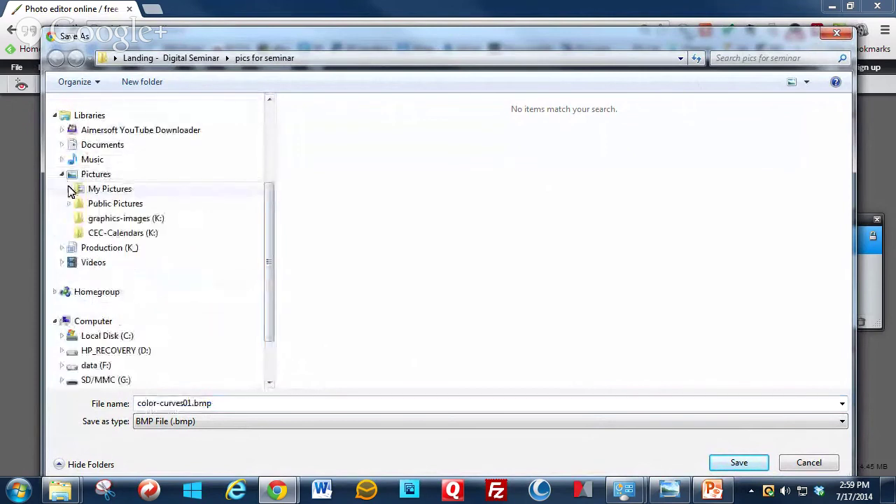
left_click(70, 189)
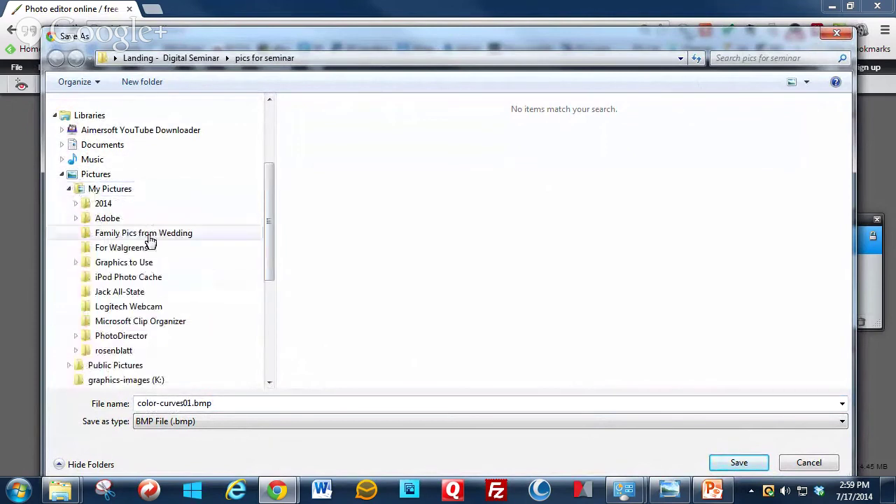
left_click(77, 203)
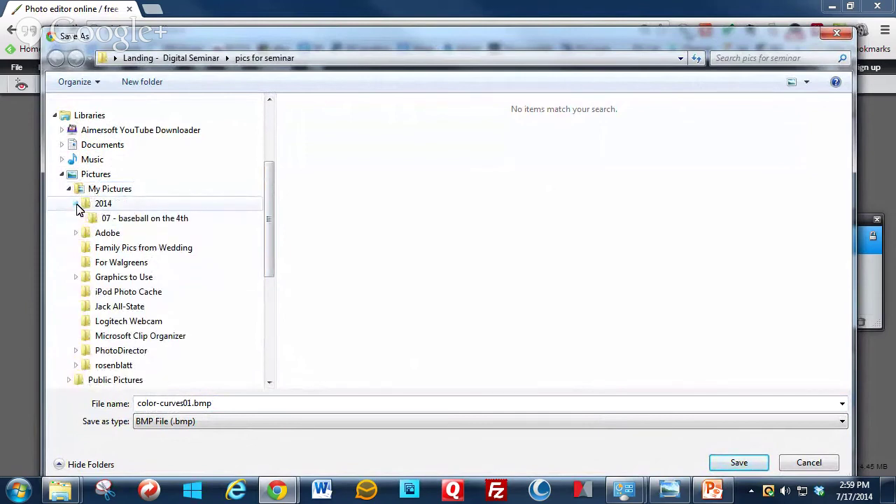
left_click(162, 221)
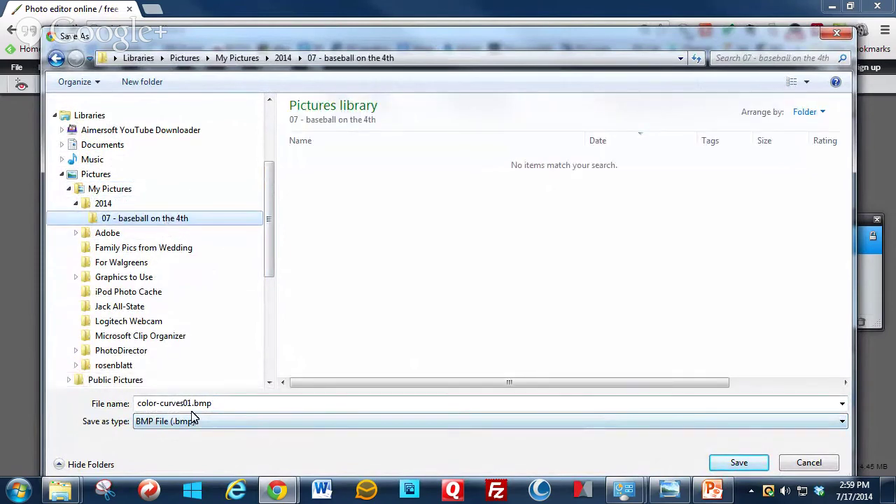
- Name the file "fixed balloons" and save it
left_click_drag(230, 404, 39, 410)
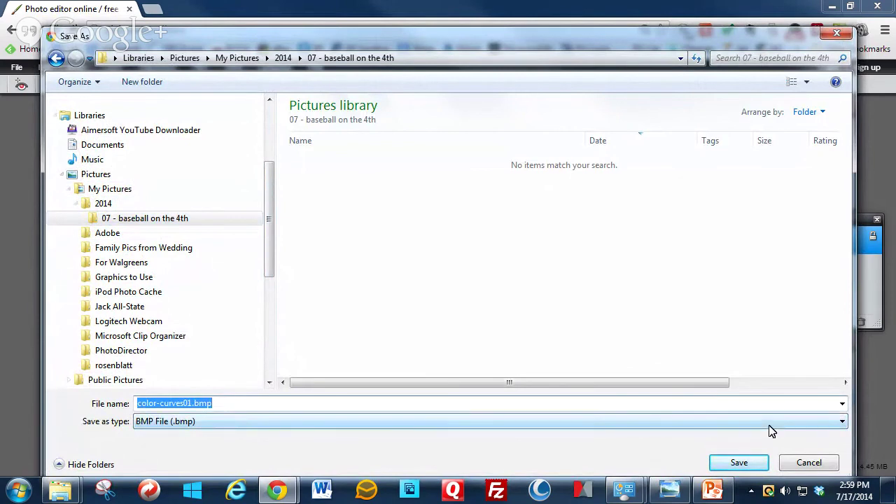
type("fix")
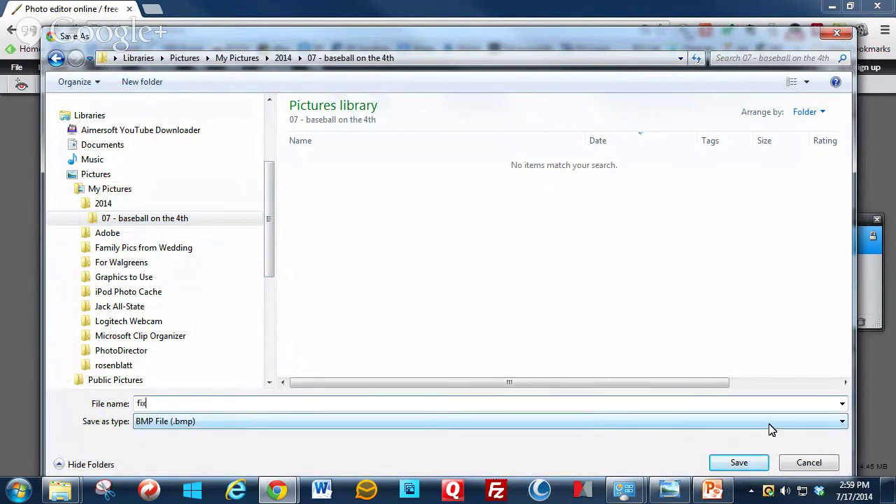
type("ed baloo")
key("BackSpace")
key("BackSpace")
type("loons")
key("Return")
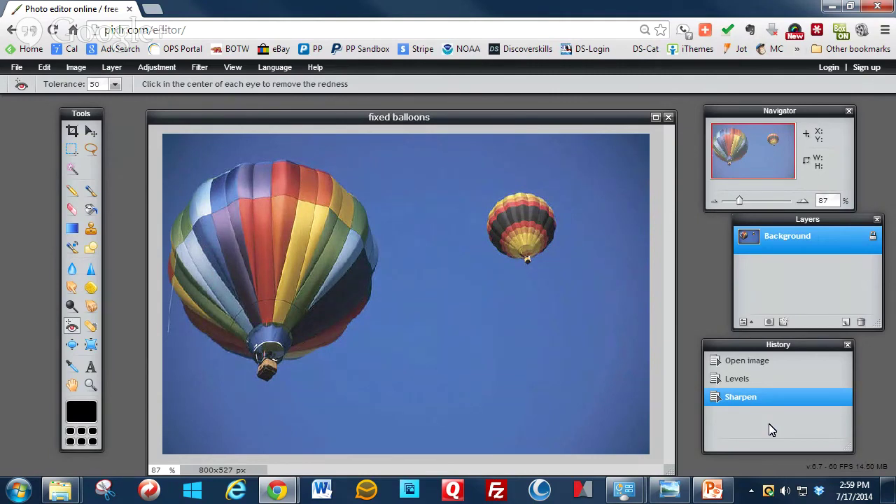
- Close the browser window and the picture folder window to return to the desktop
double_click(548, 7)
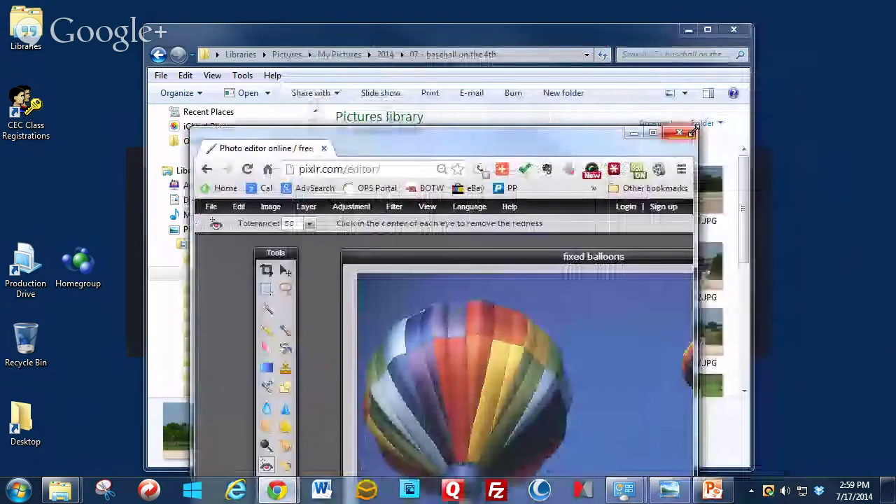
left_click(689, 133)
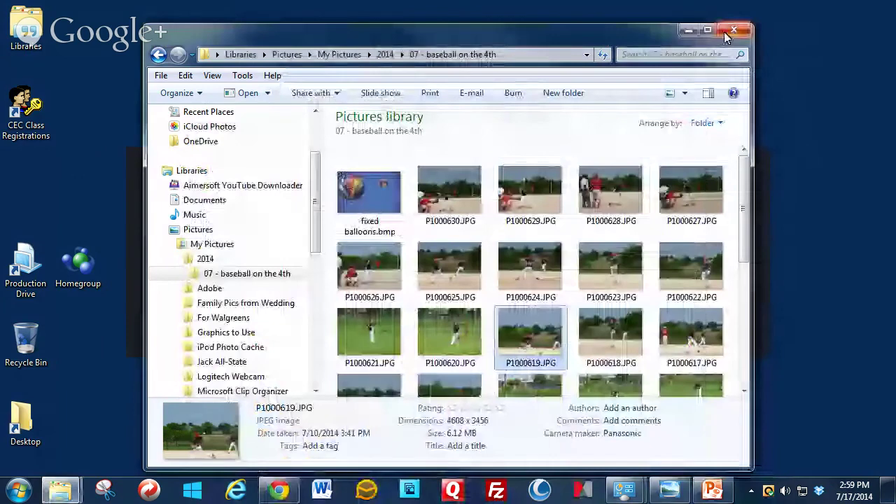
left_click(733, 30)
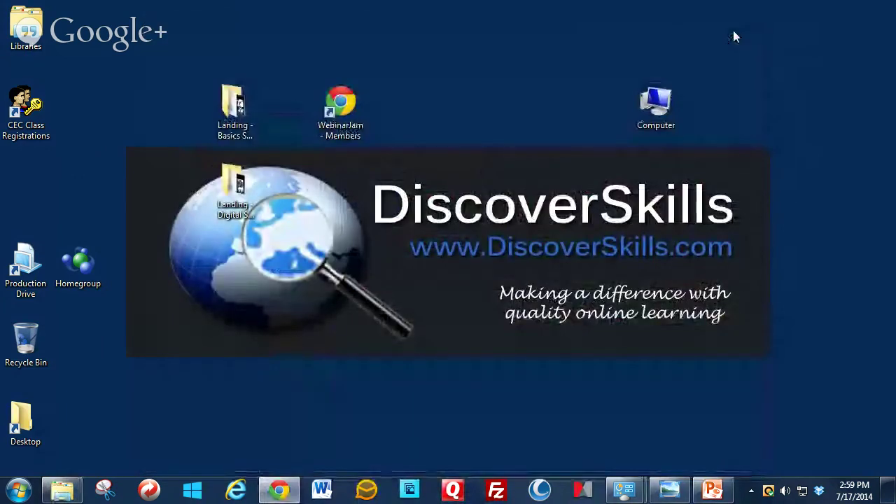